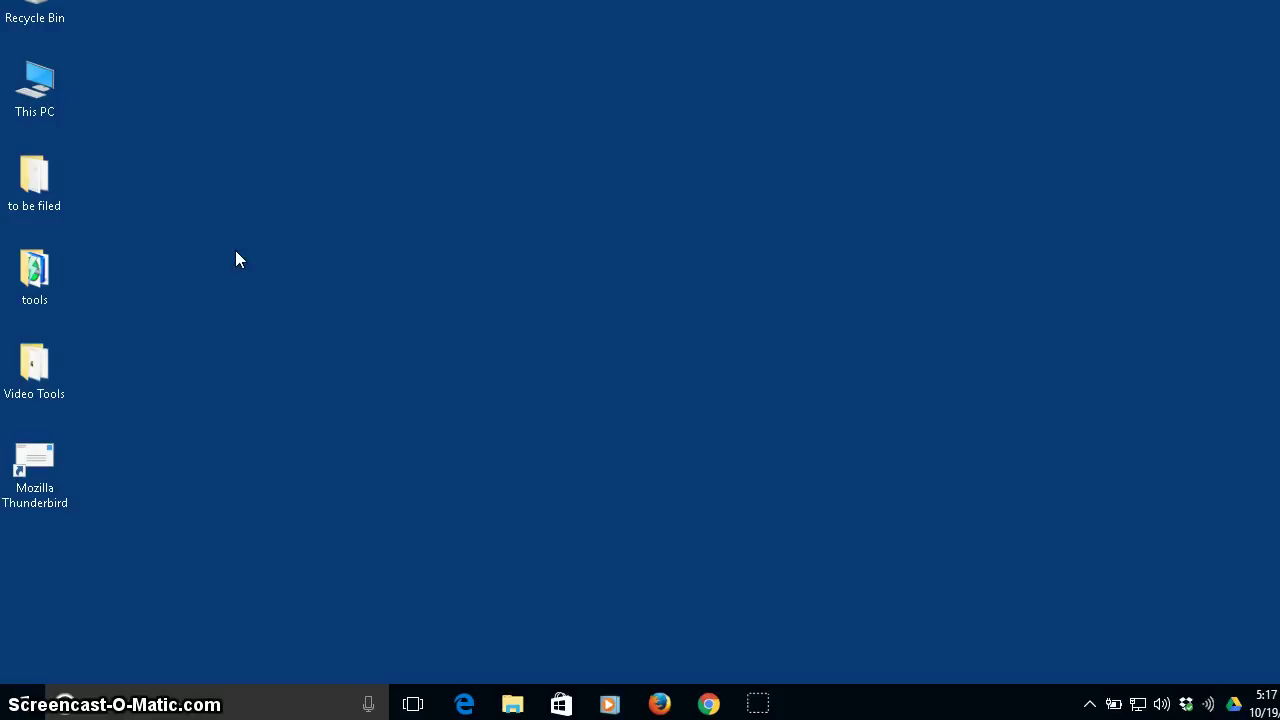
Open Local Disk (C:) from the This PC desktop shortcut.
left_click(301, 266)
left_click(44, 100)
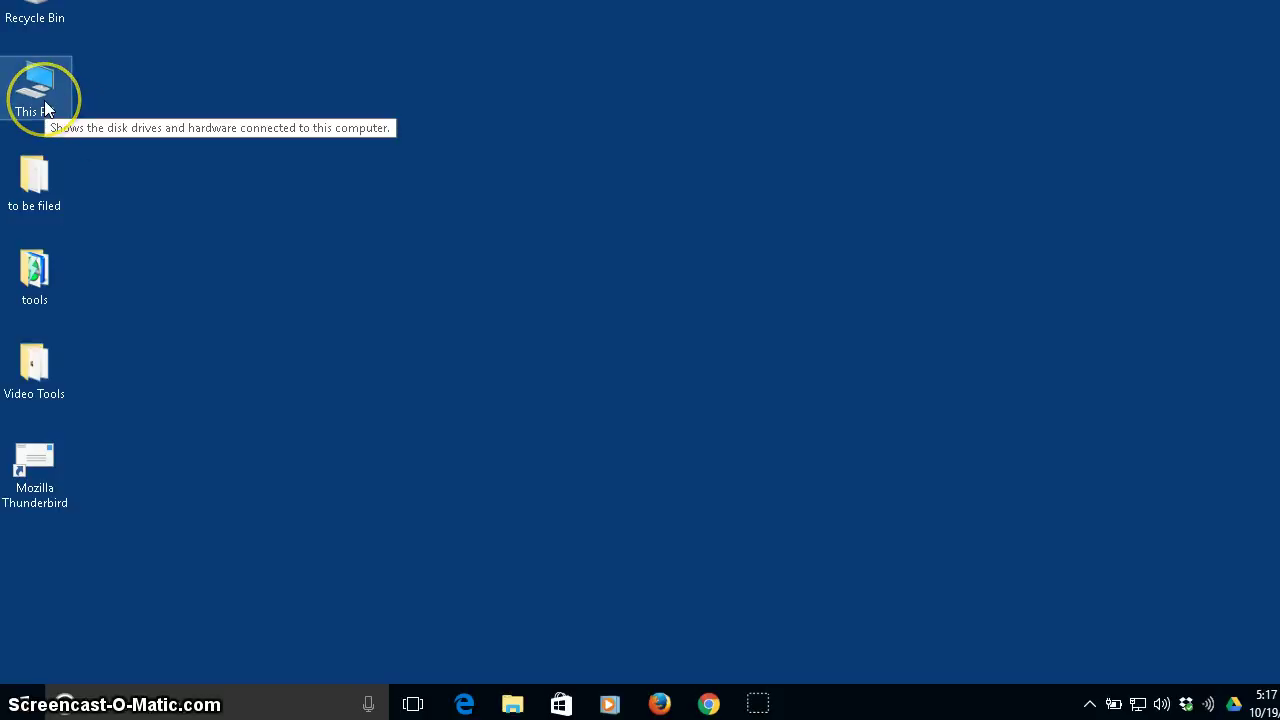
left_click(212, 156)
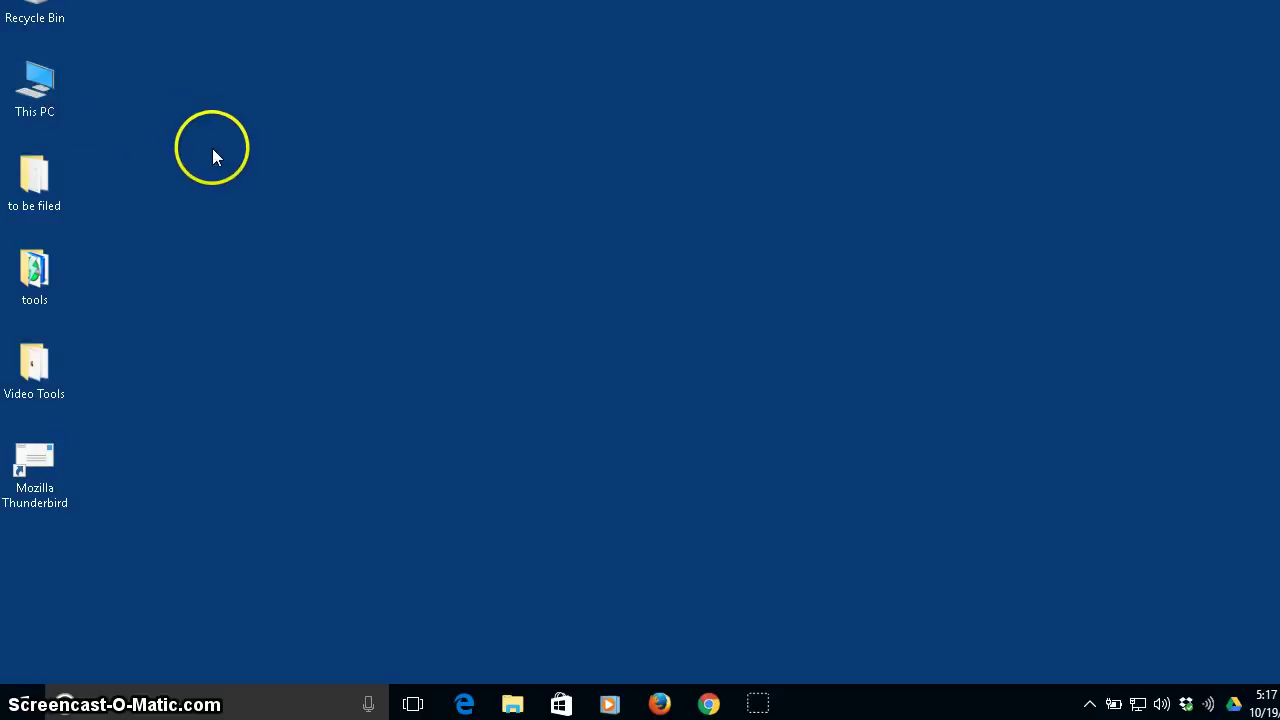
double_click(45, 100)
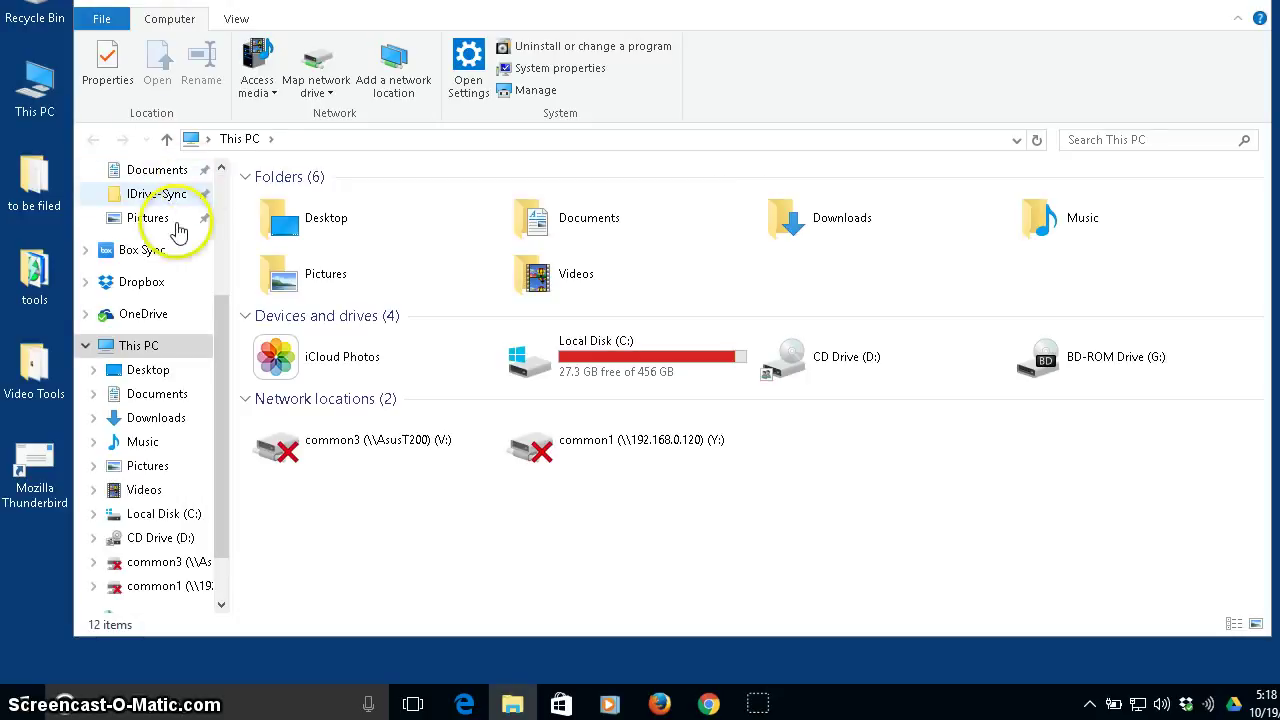
double_click(148, 347)
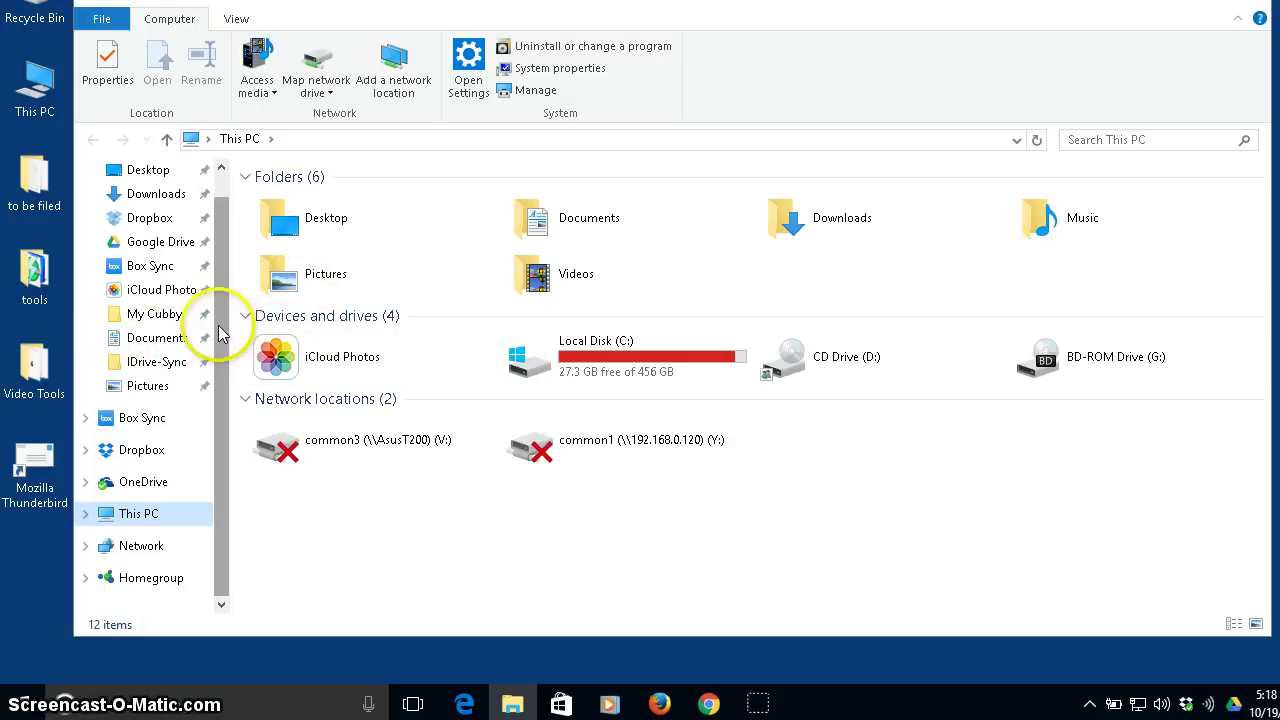
double_click(605, 352)
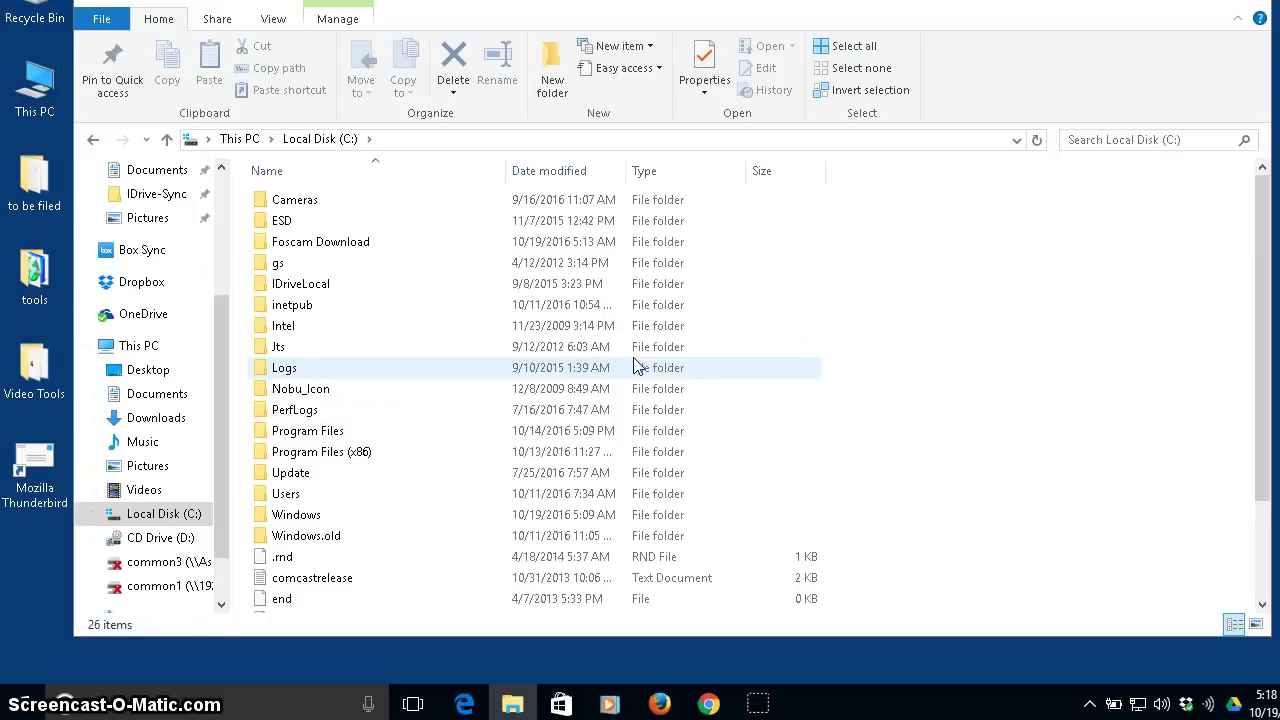
Create a new folder named common4 at the root of the C: drive.
right_click(422, 297)
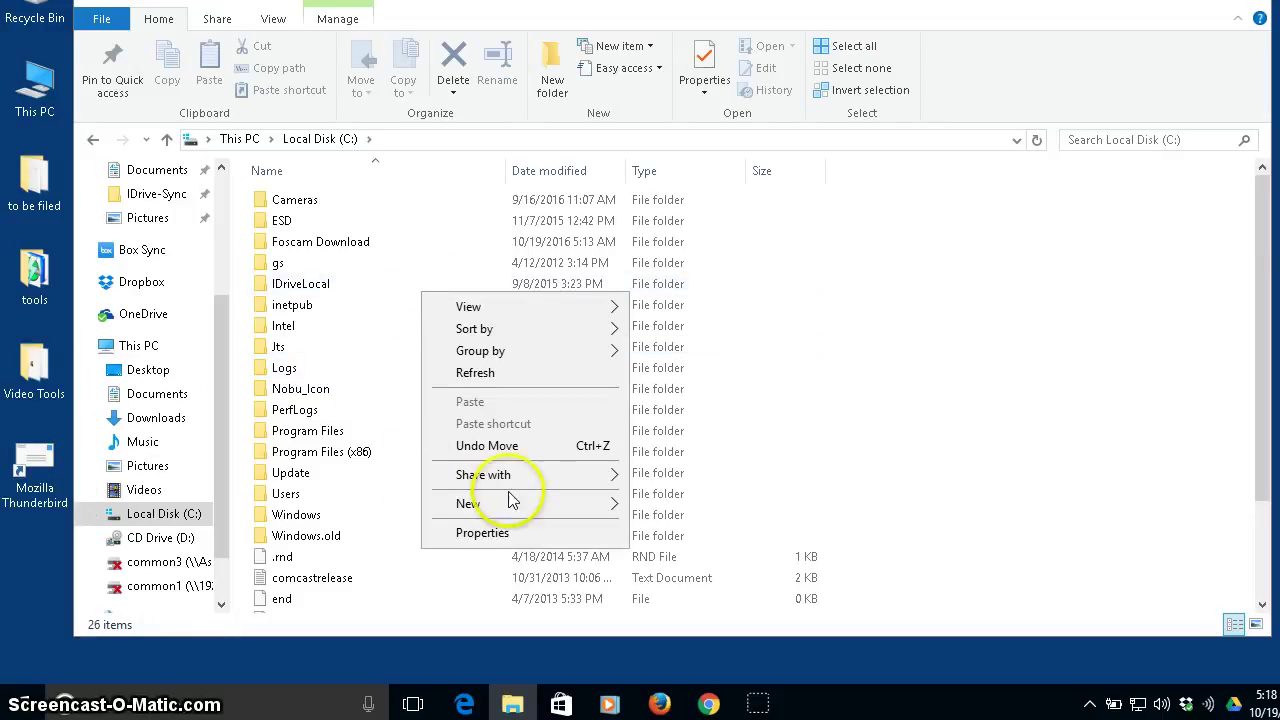
mouse_move(585, 505)
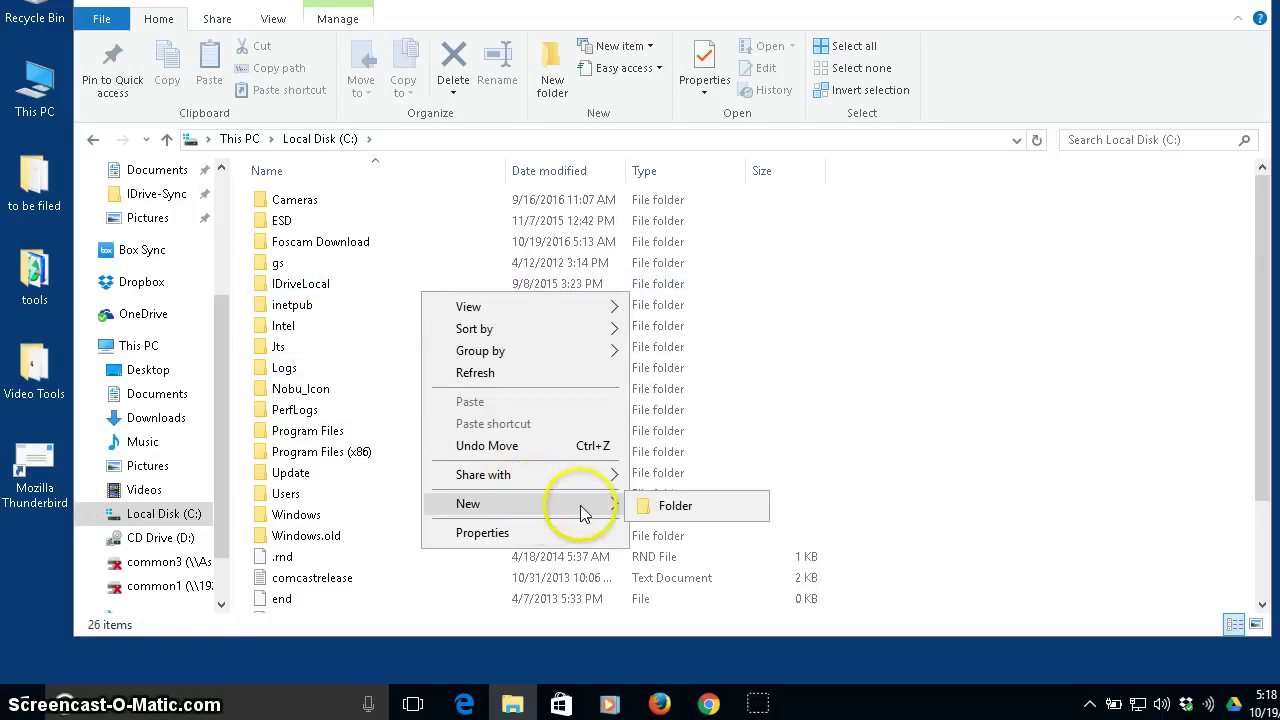
left_click(676, 506)
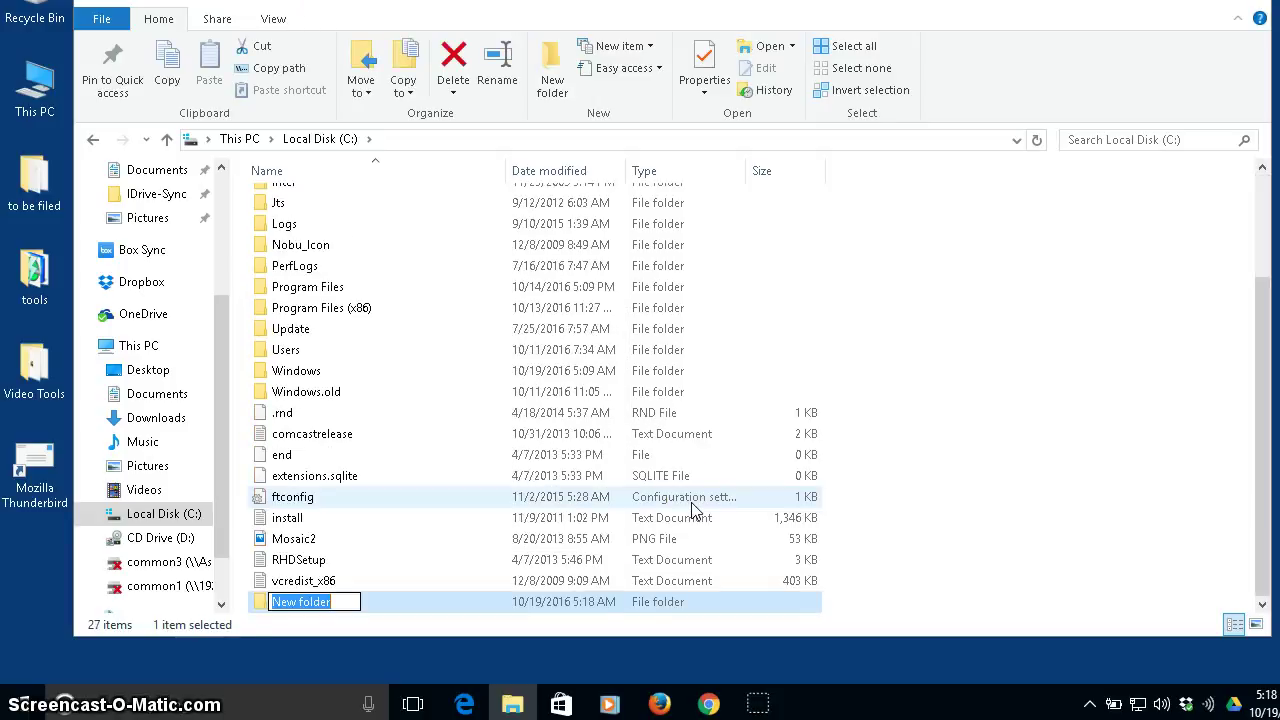
type("com")
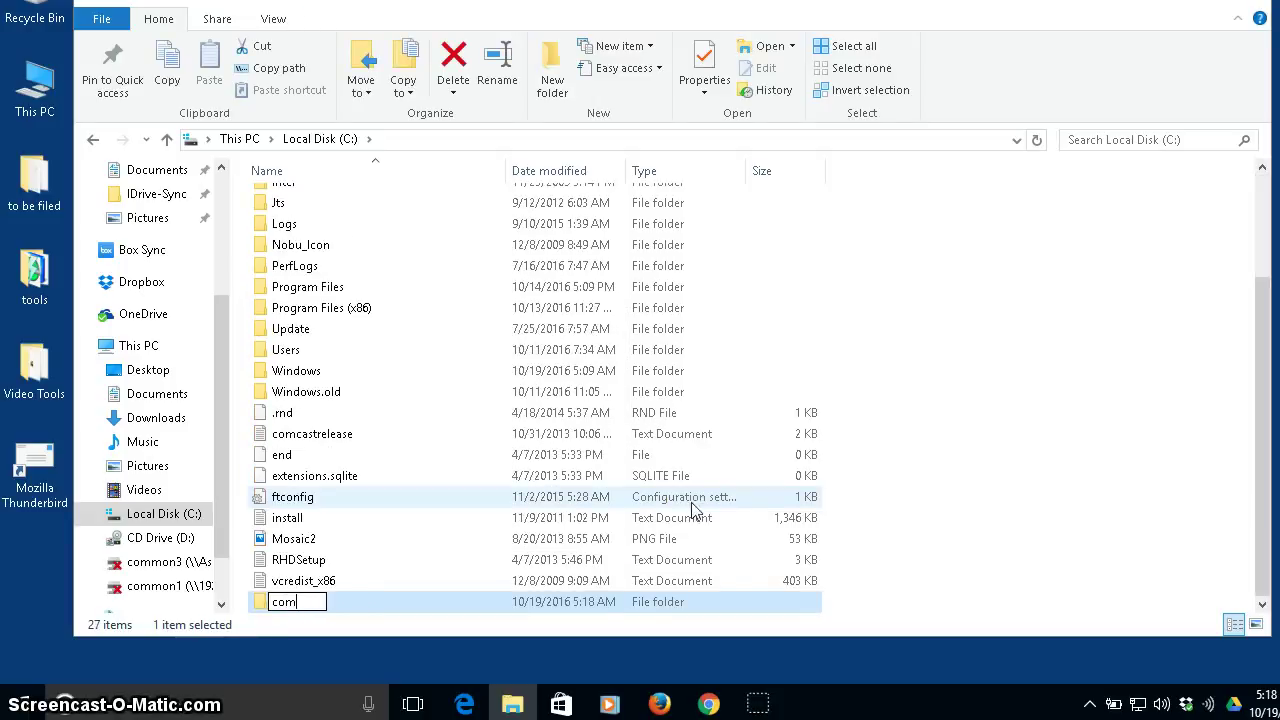
type("mon4")
key("Return")
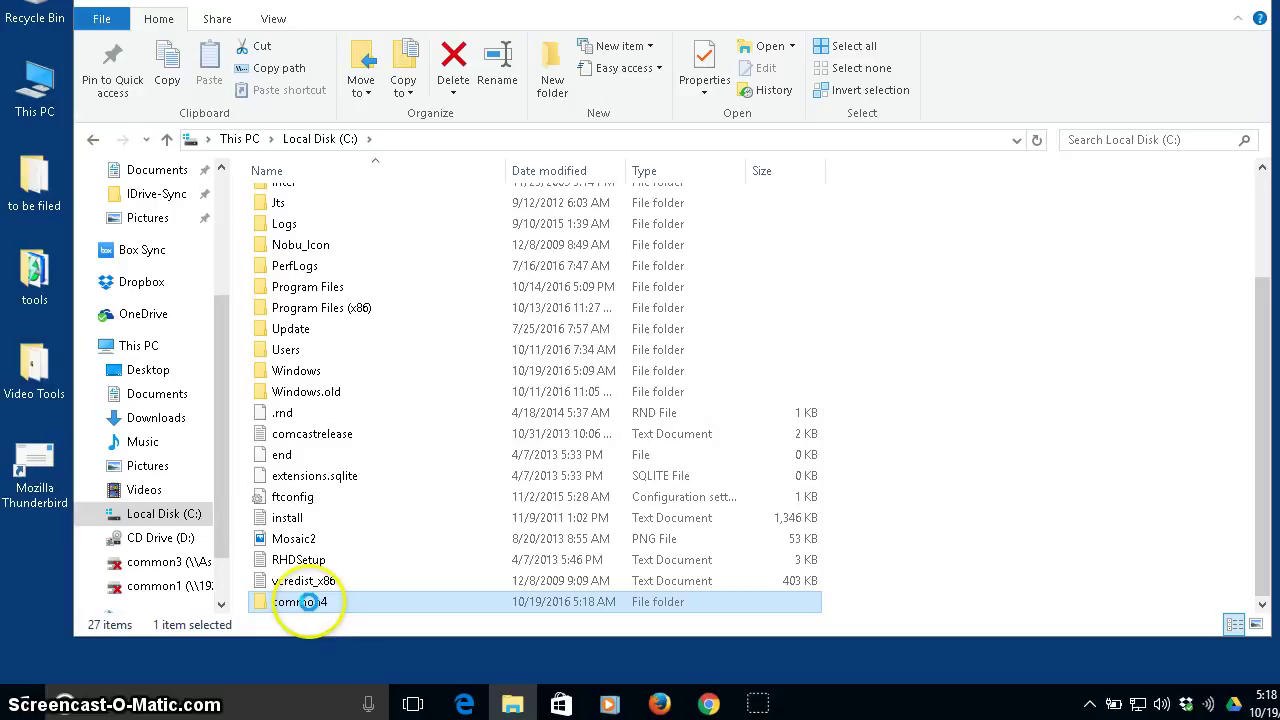
Open the common4 folder's Properties and show its Sharing tab.
right_click(310, 606)
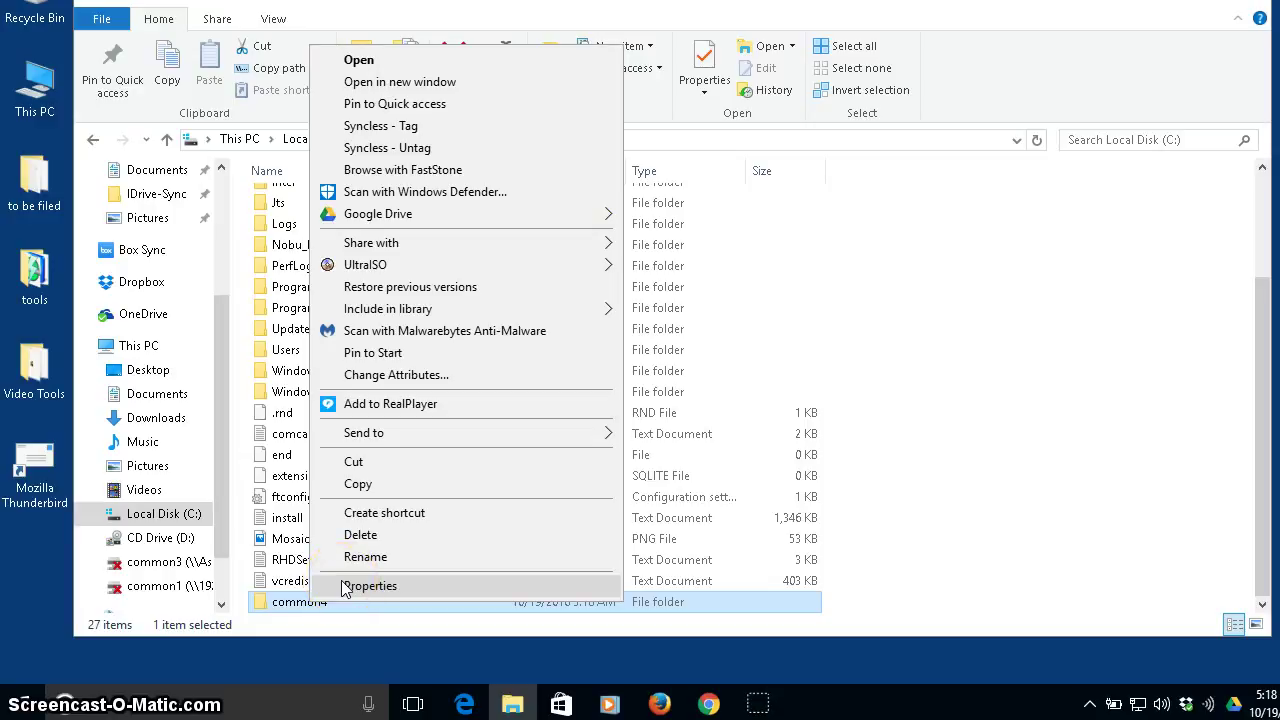
left_click(342, 584)
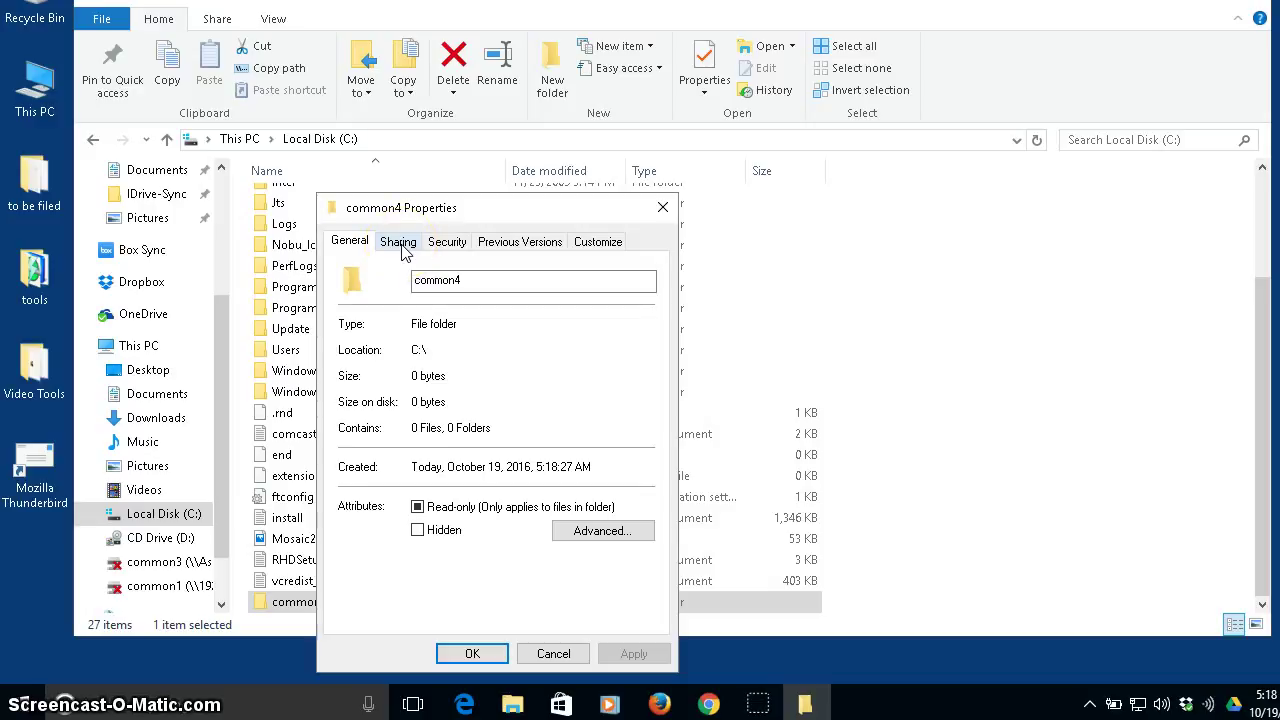
left_click(399, 243)
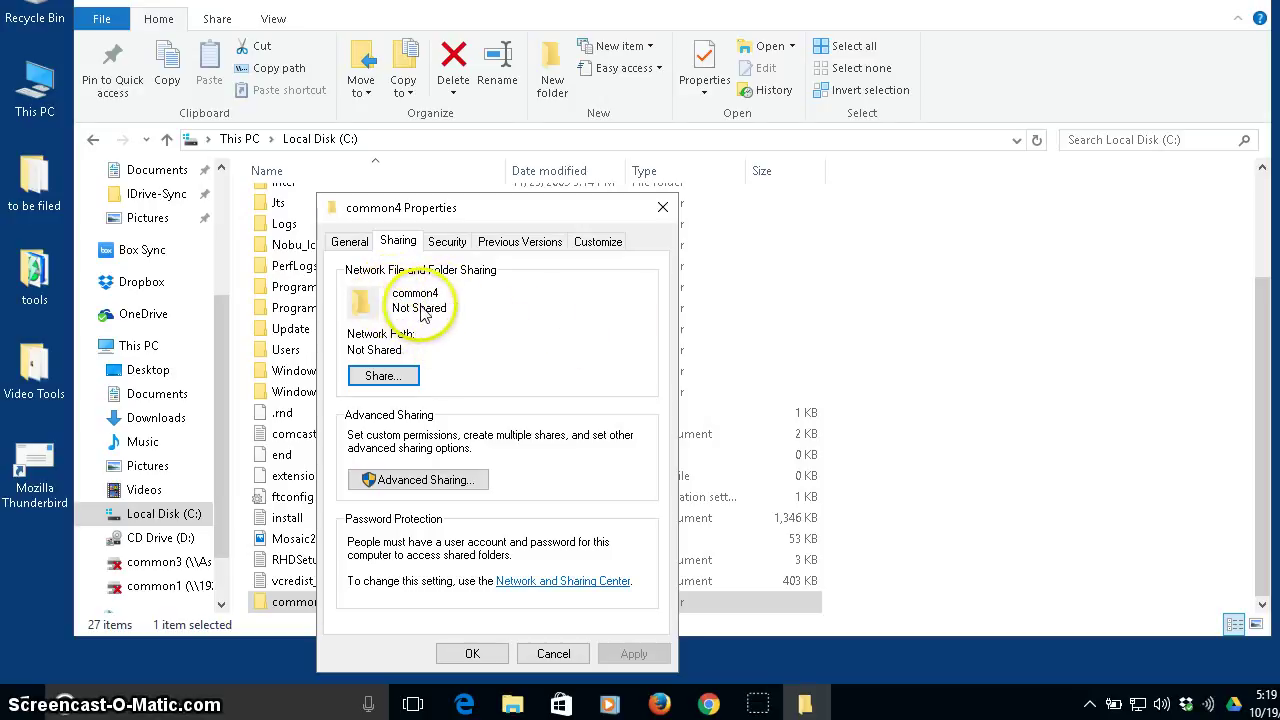
Share common4 with Everyone and confirm with Done.
left_click(384, 385)
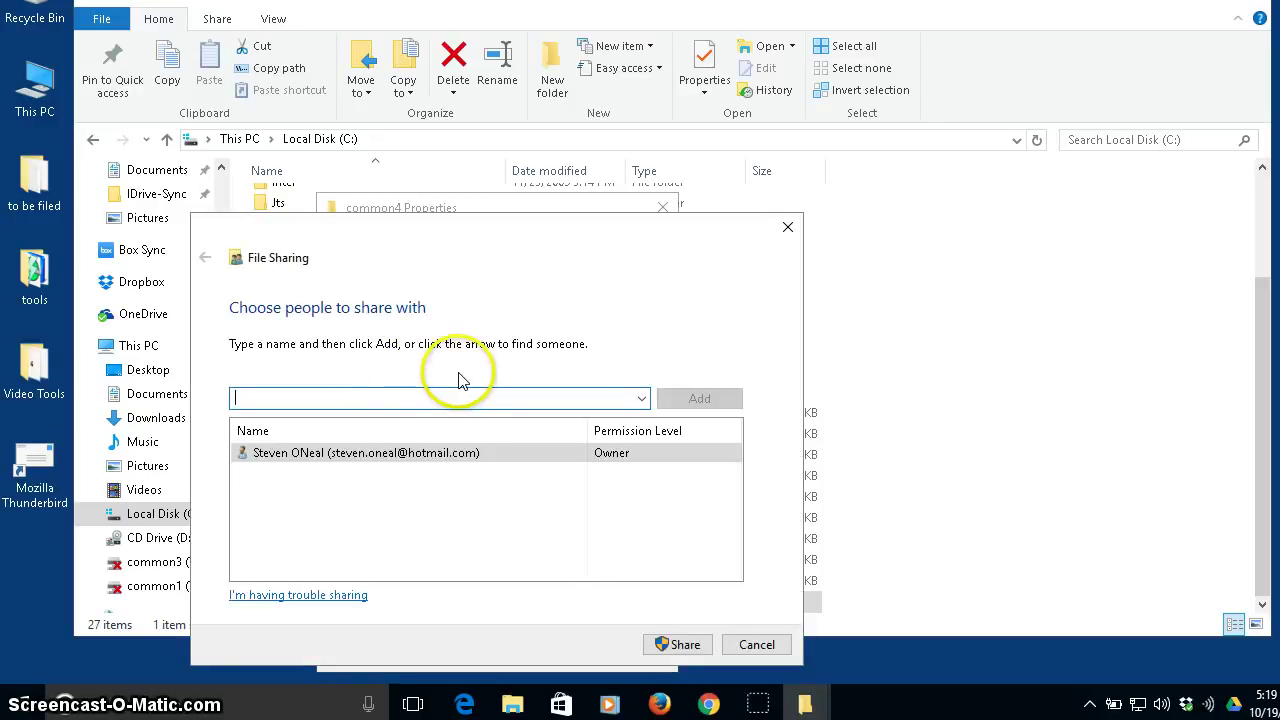
left_click(641, 399)
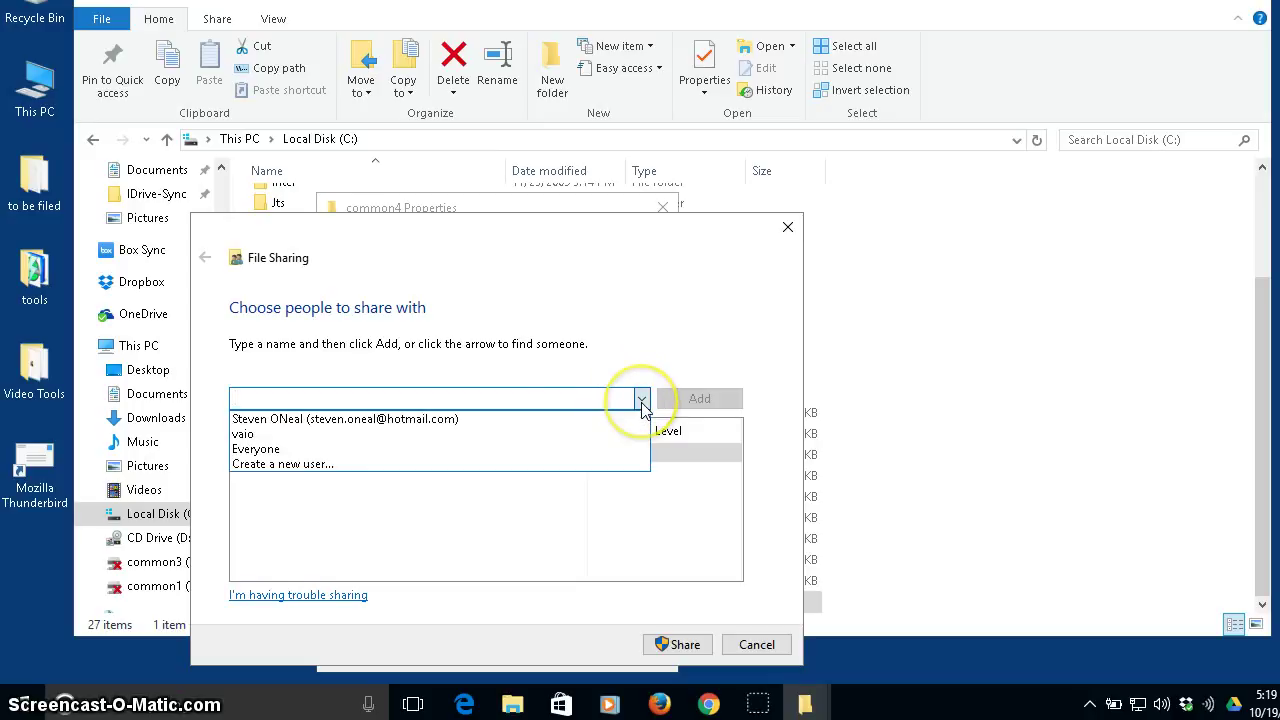
left_click(330, 450)
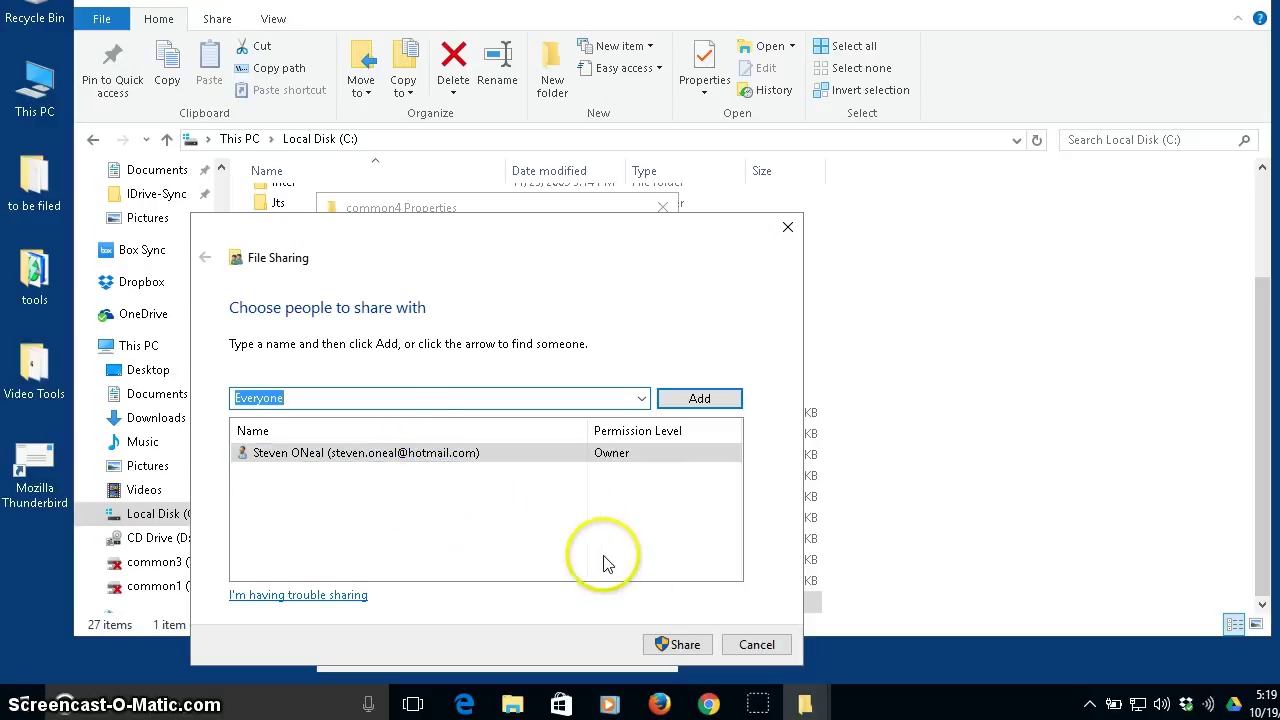
left_click(682, 646)
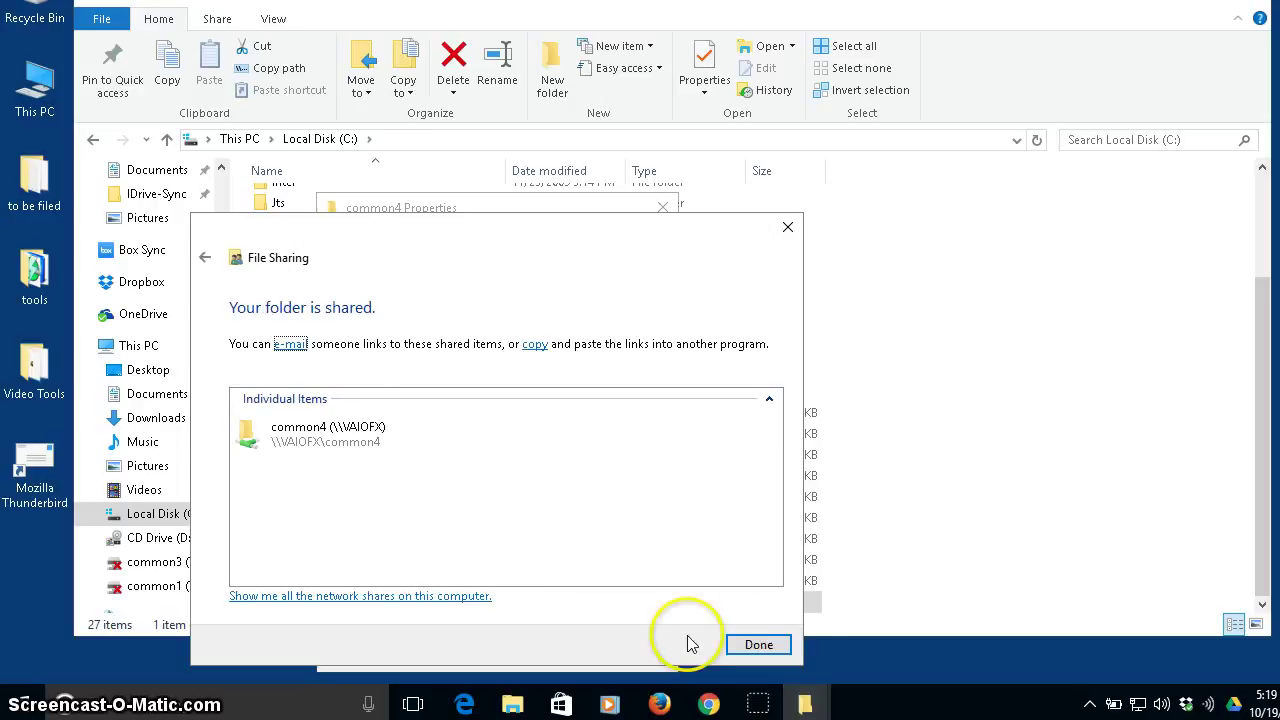
left_click(758, 645)
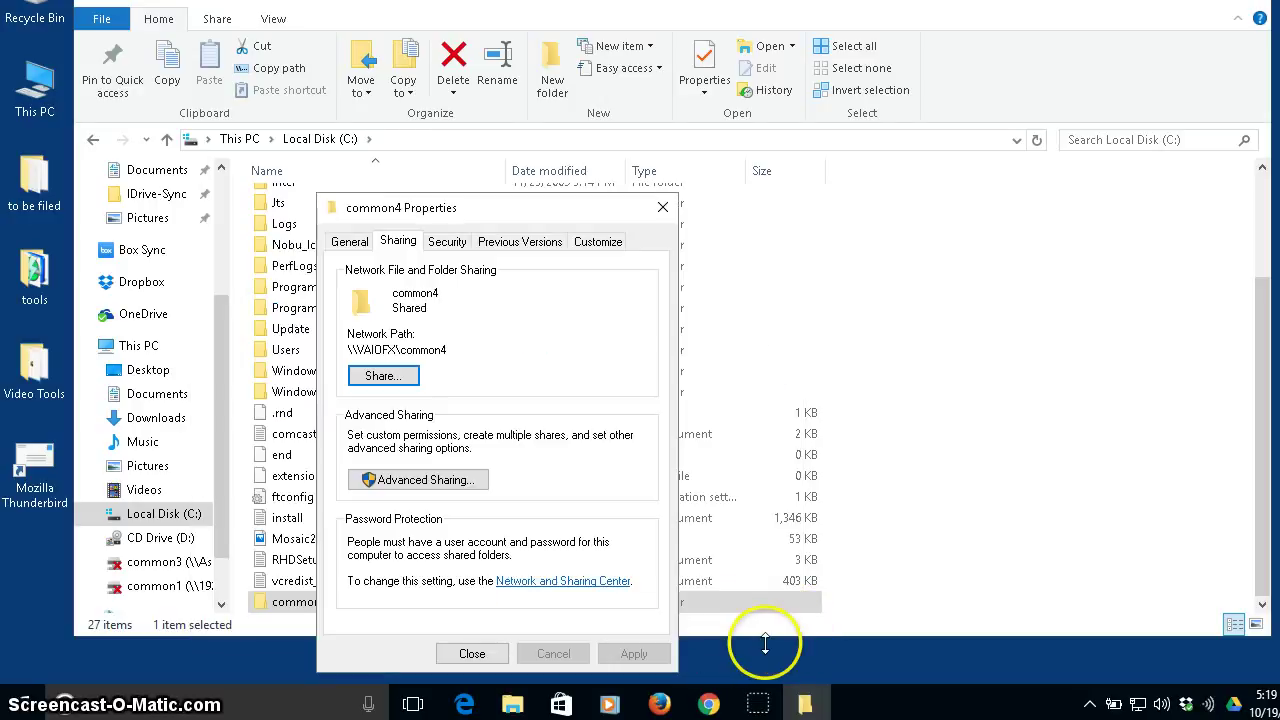
Close common4 Properties and open a new Quick access window restored with Win+Down.
left_click(472, 654)
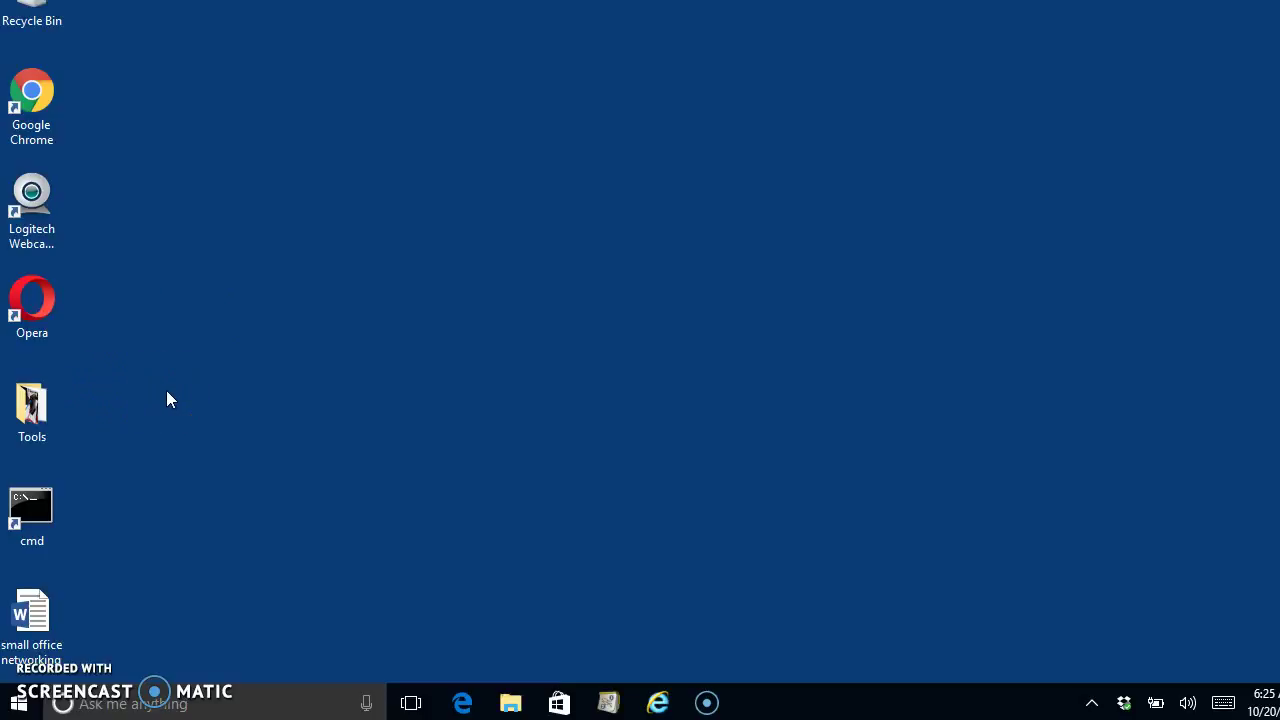
left_click(511, 704)
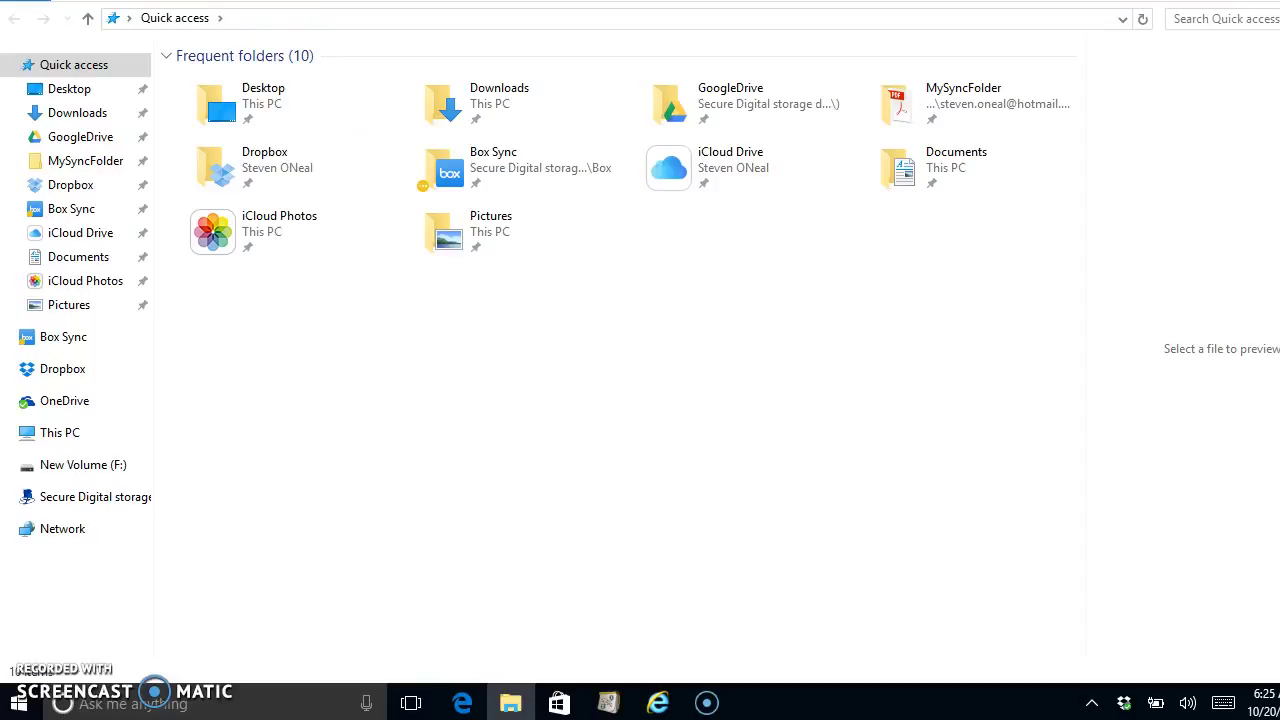
key("super+Down")
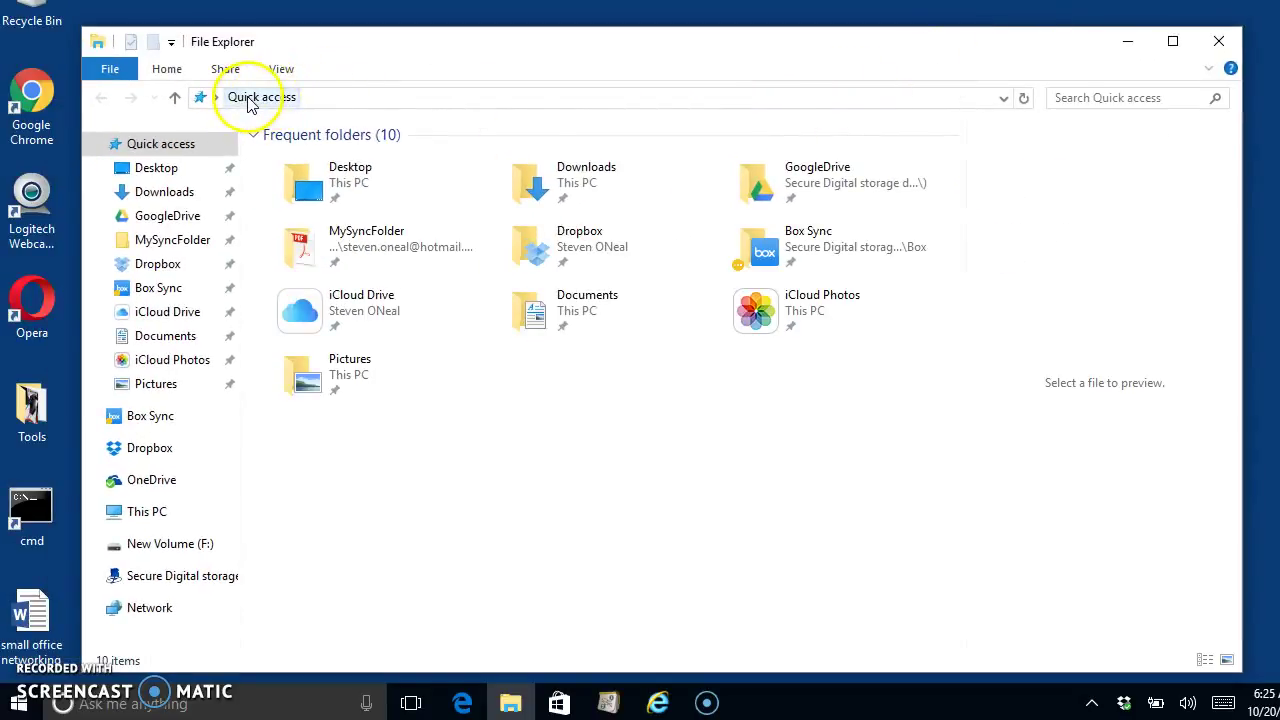
Enter the network path \\vaiofx\common4 in the address bar.
left_click(316, 97)
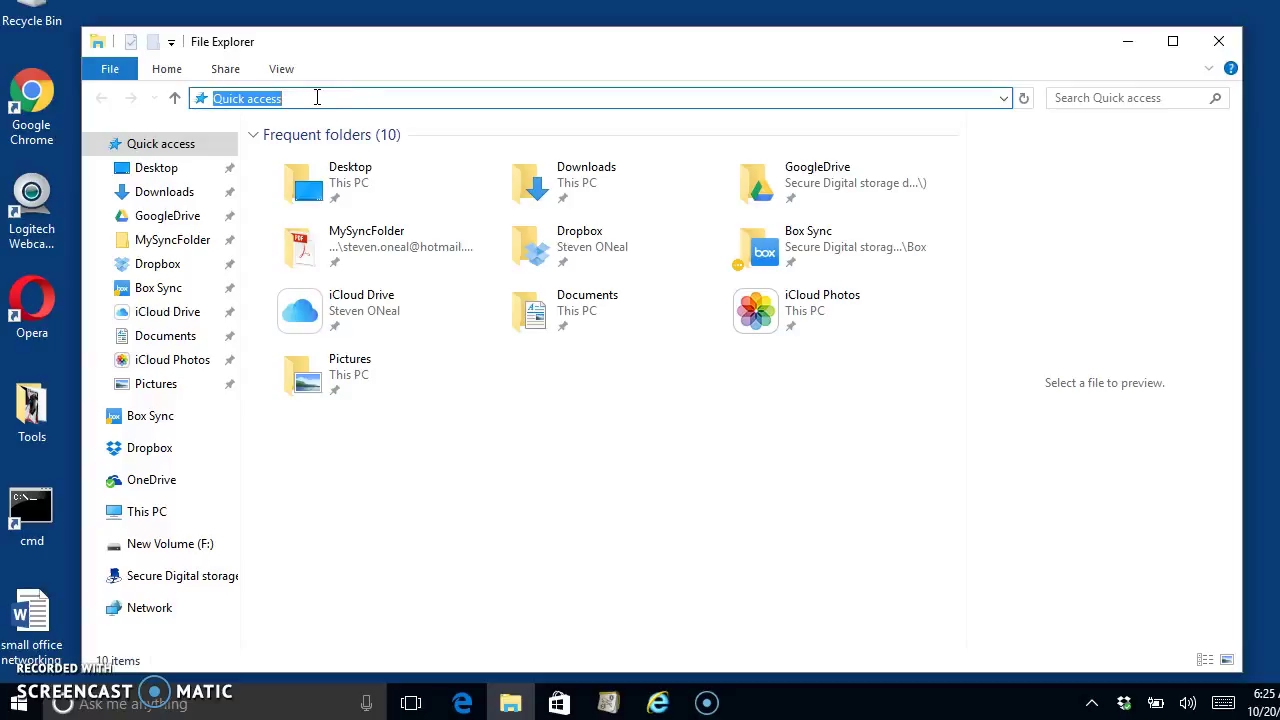
type("\\\\")
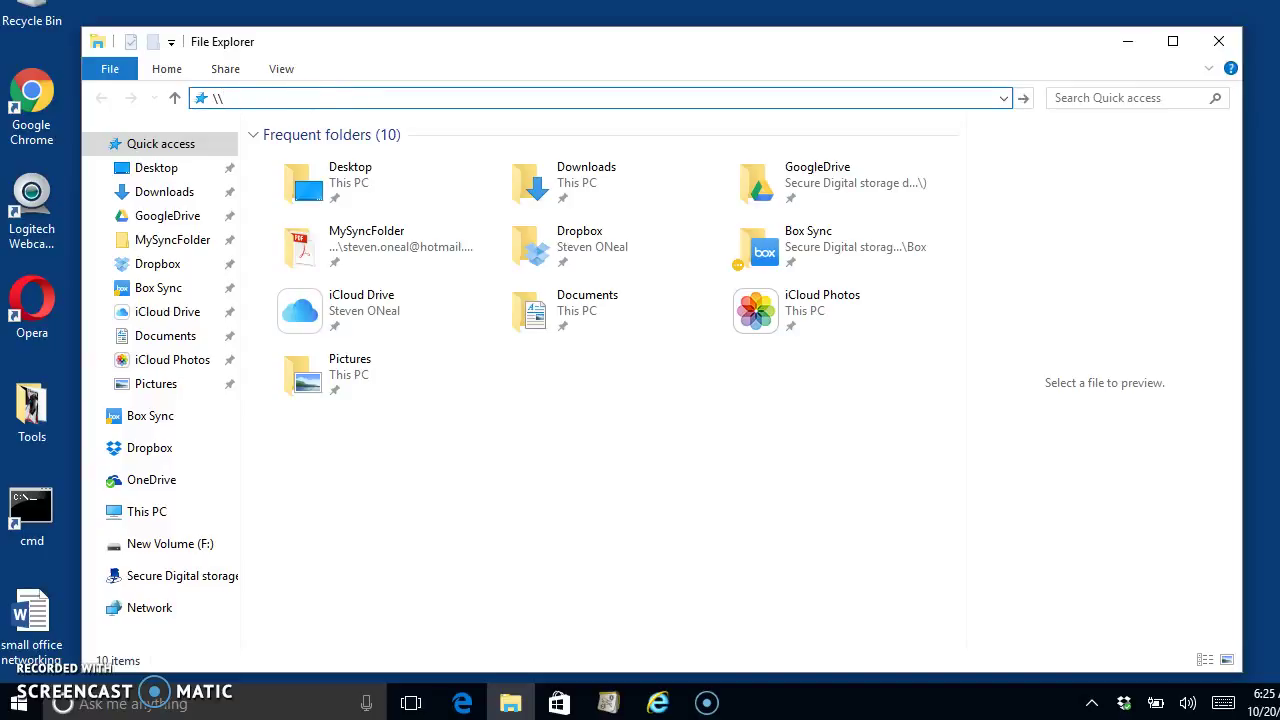
type("vaiofx\\common4")
double_click(316, 97)
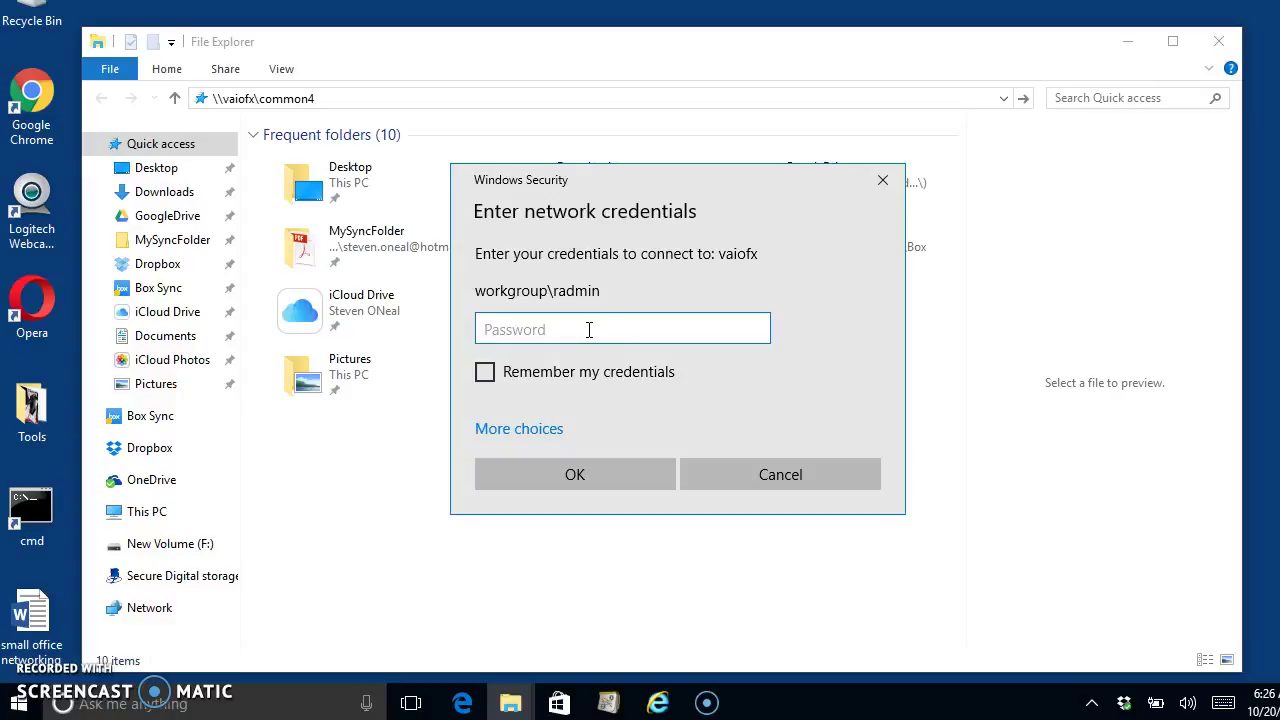
Enter the account password to sign in to vaiofx and open the common4 share.
type("************")
key("Return")
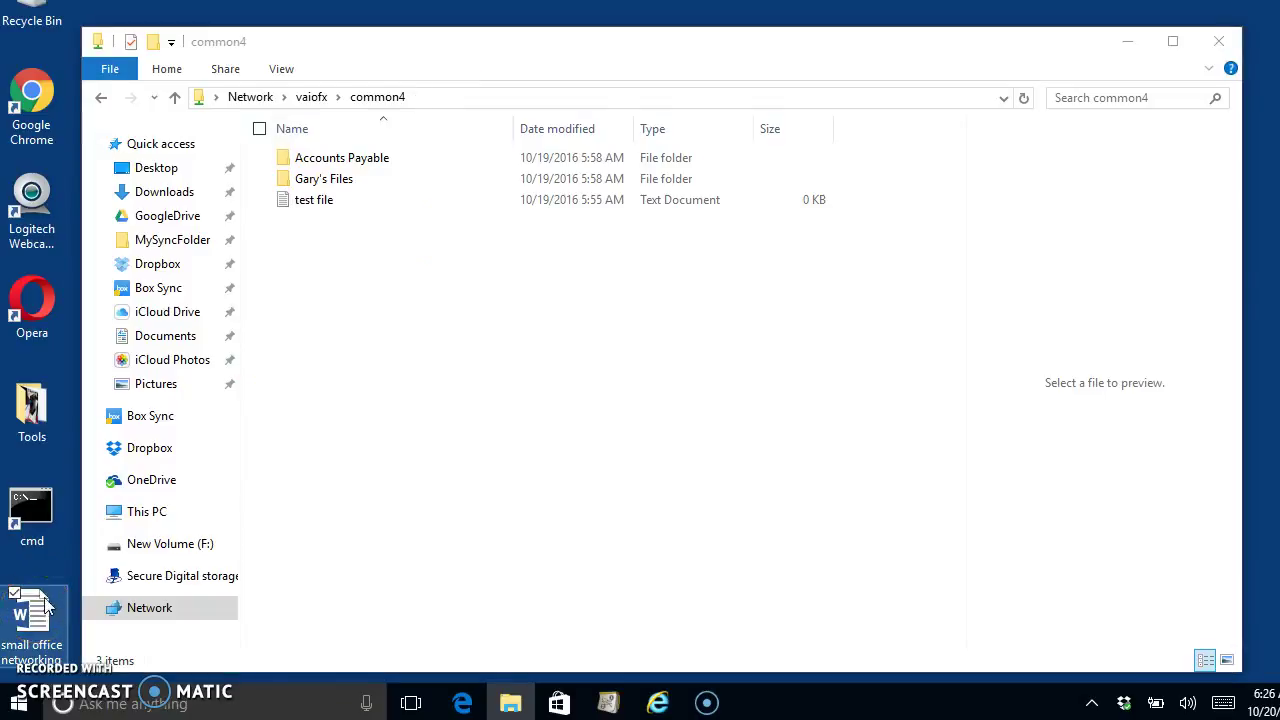
Drag the small office networking document from the desktop into common4 and preview it.
left_click_drag(36, 616, 423, 331)
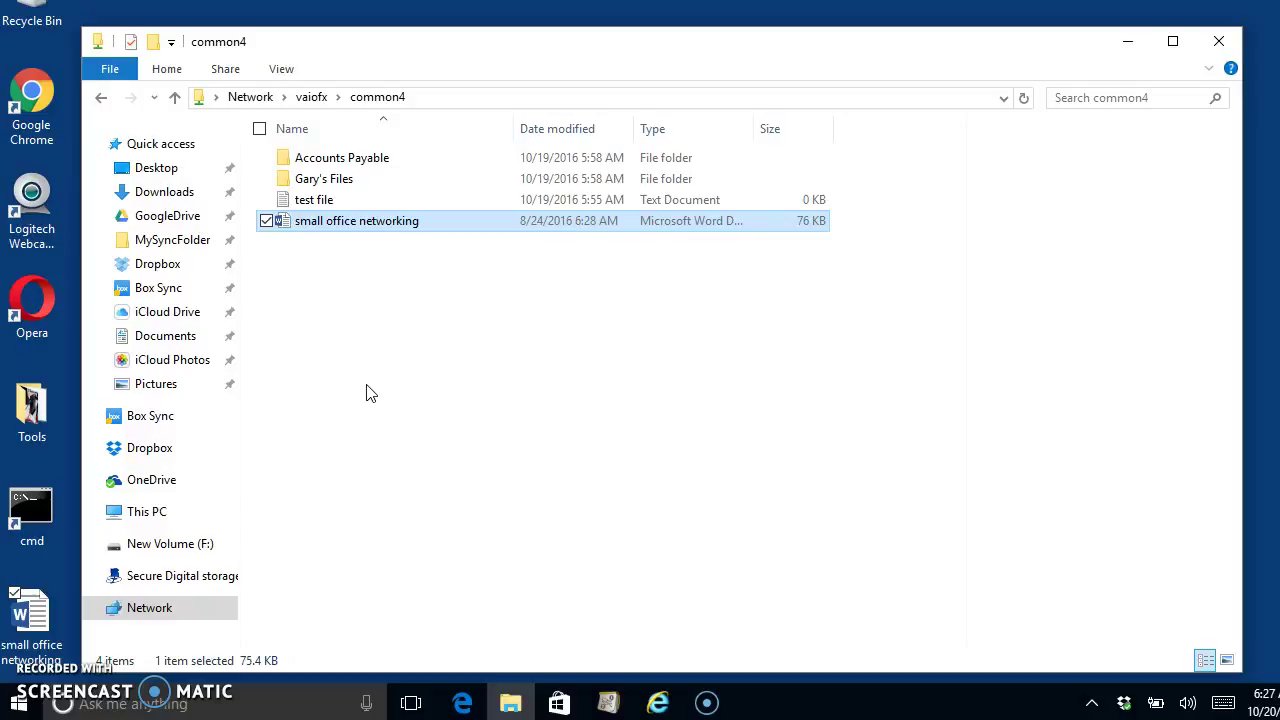
left_click(343, 222)
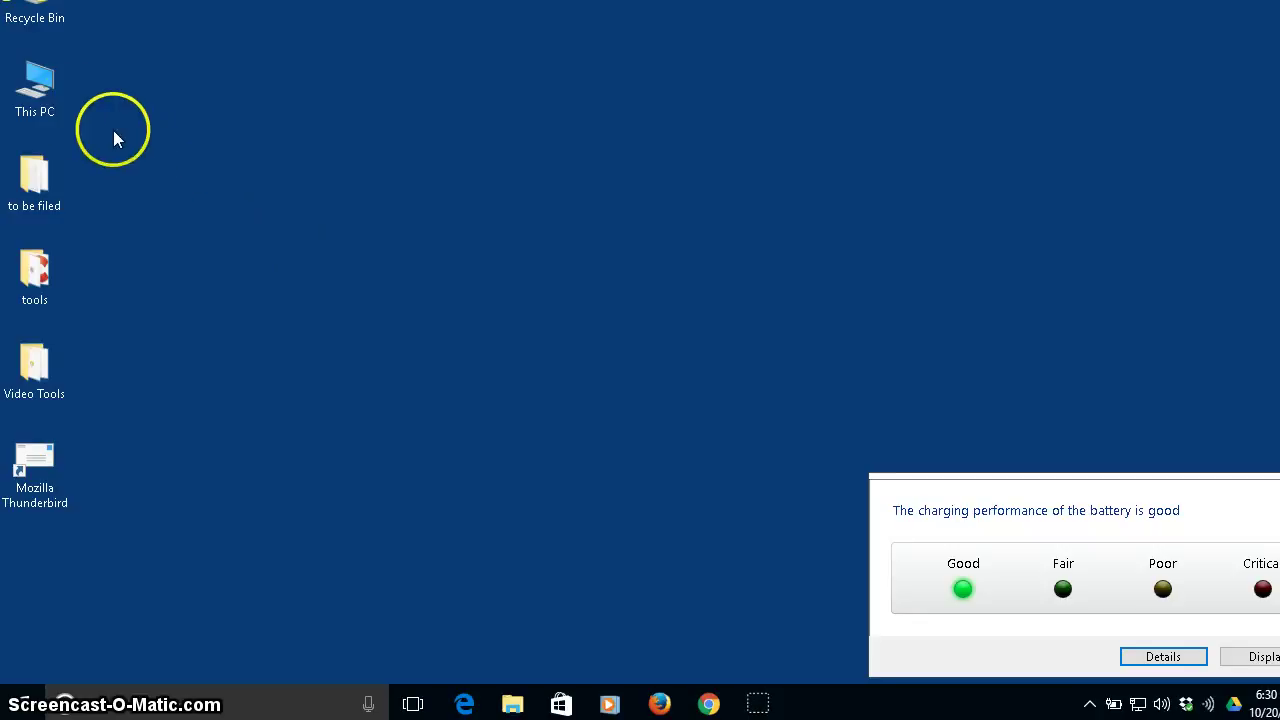
Confirm small office networking appears in C:\common4 via This PC, then close the window.
double_click(40, 100)
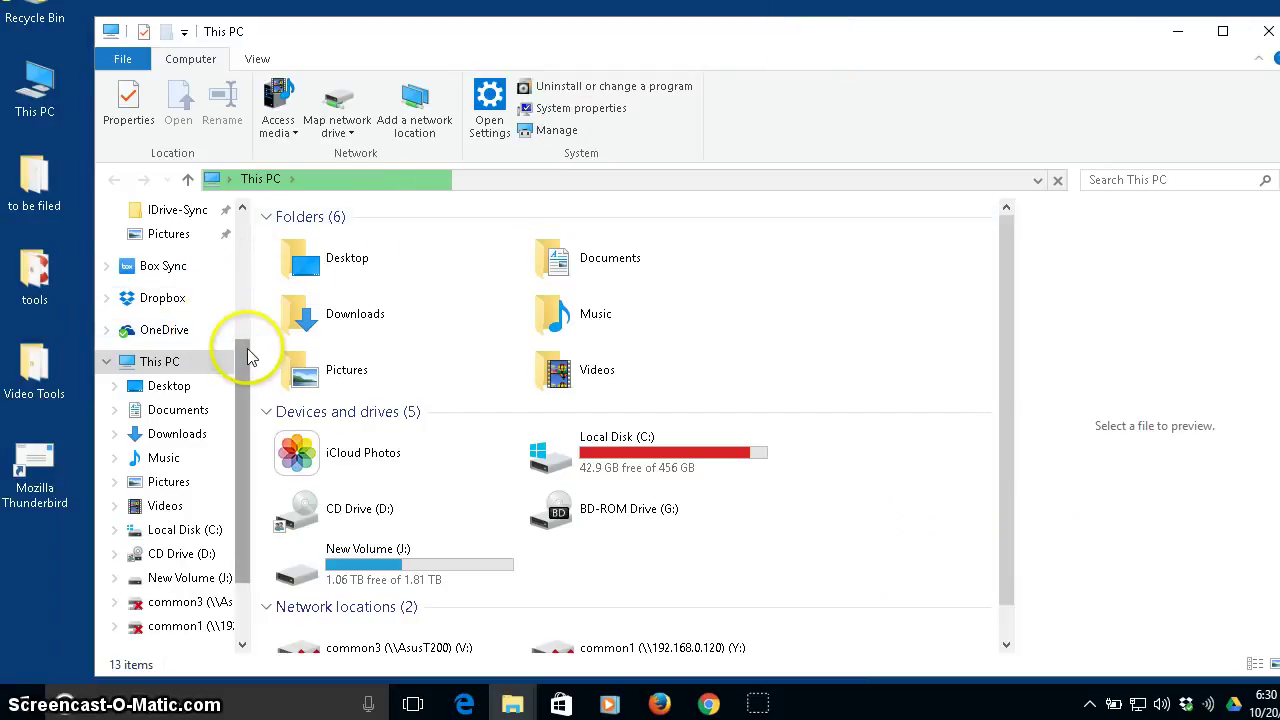
left_click(615, 465)
double_click(615, 465)
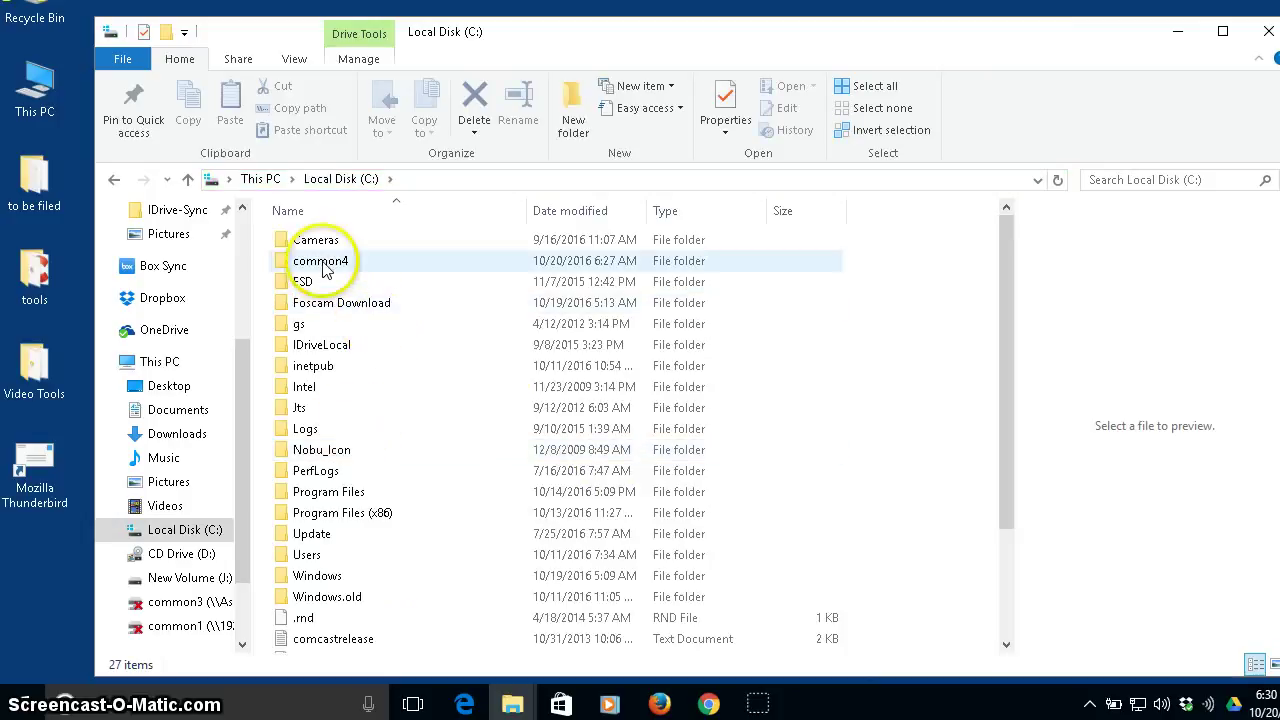
double_click(322, 264)
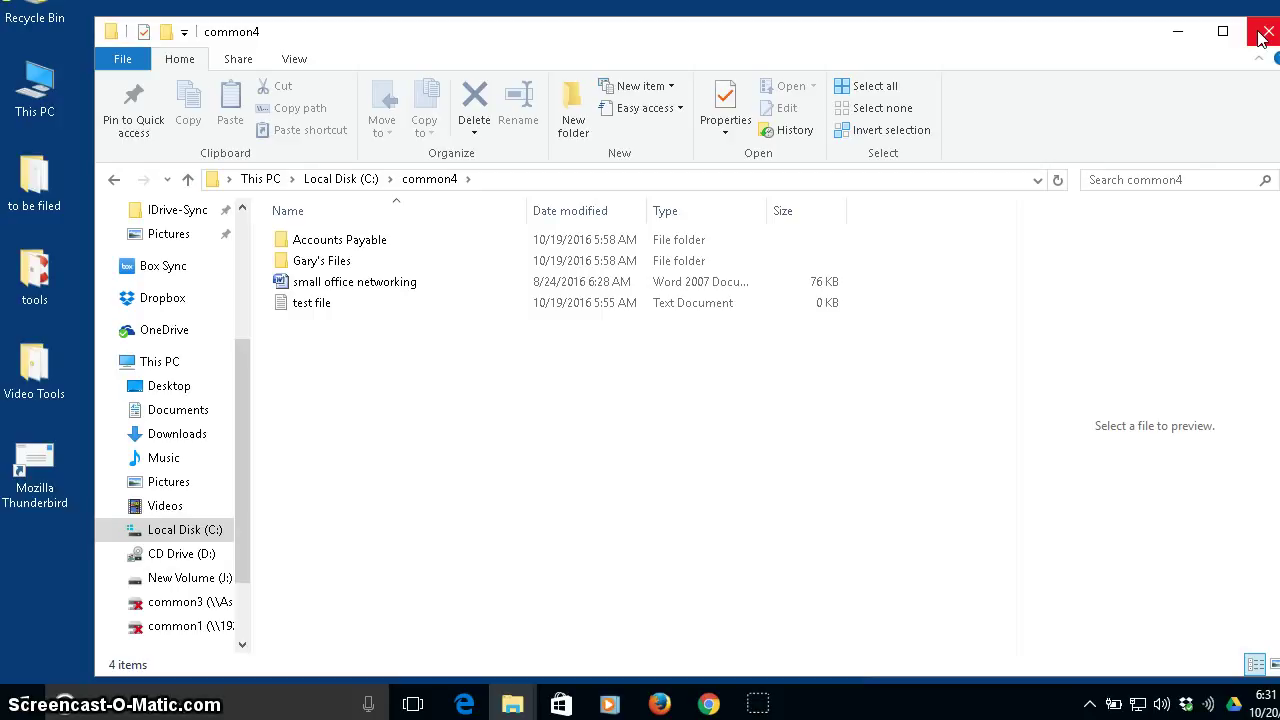
left_click(1266, 33)
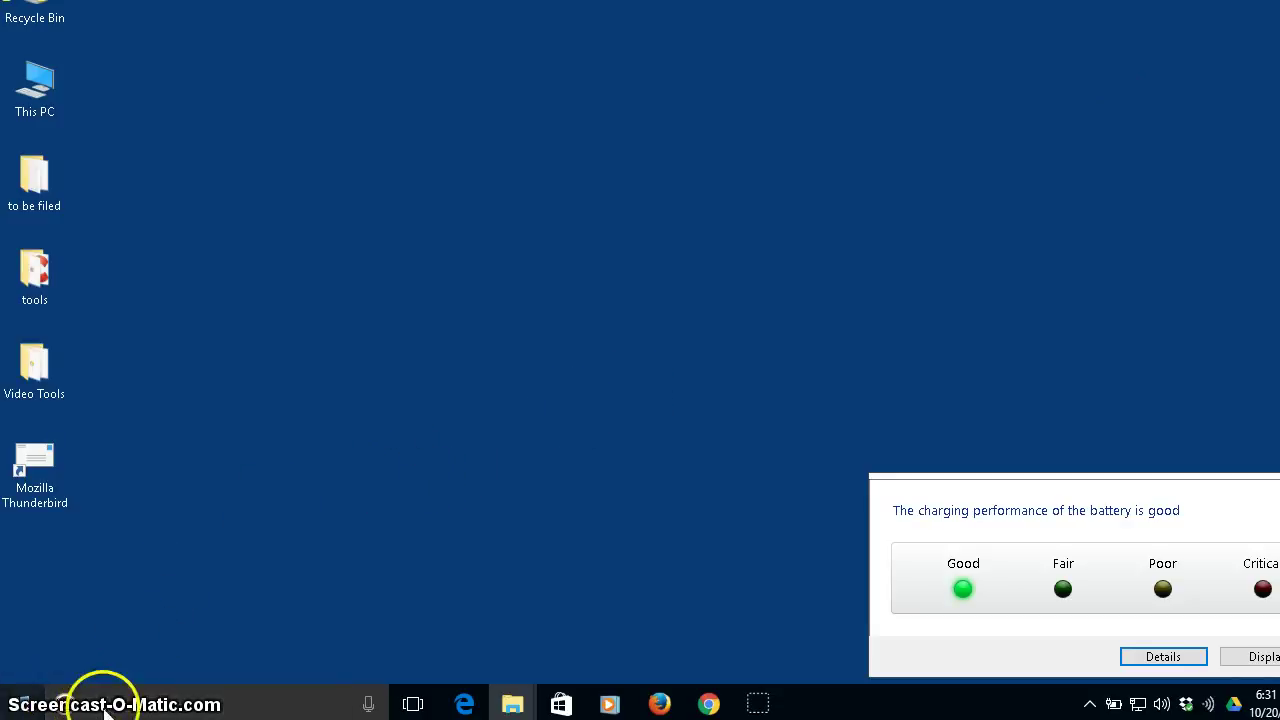
Search for 'con' from the taskbar and launch Control Panel.
left_click(117, 710)
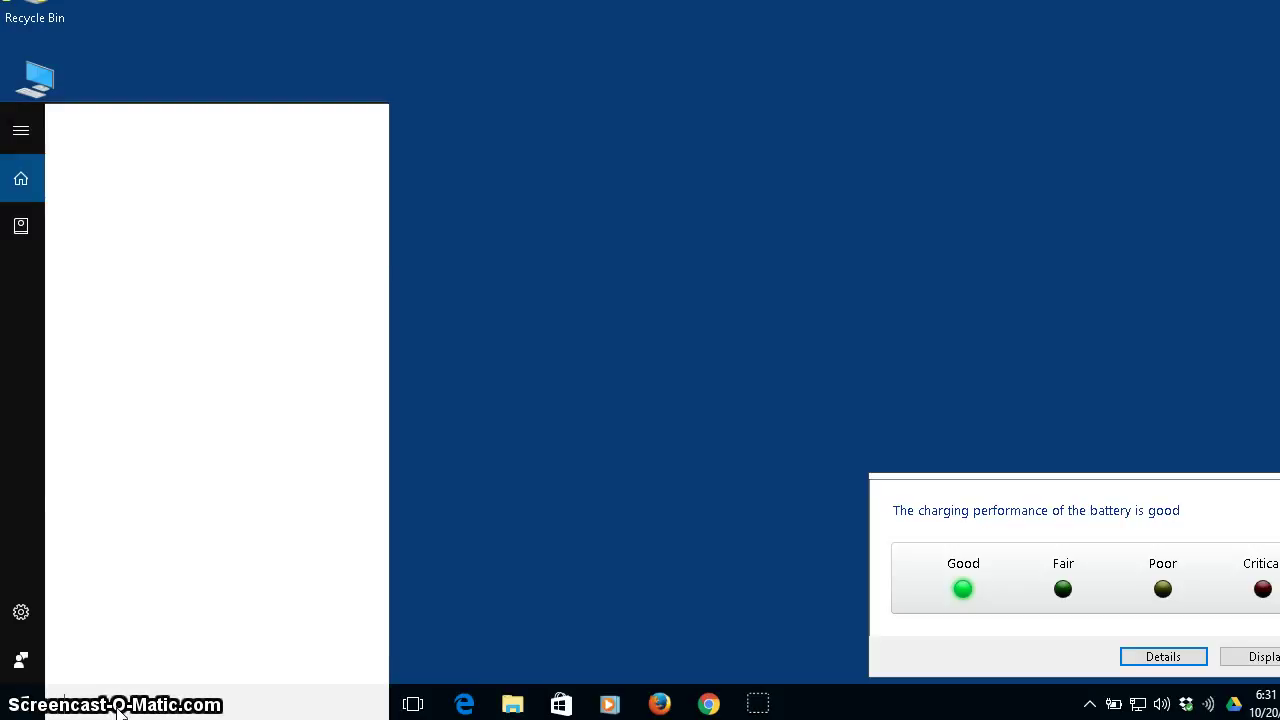
type("c")
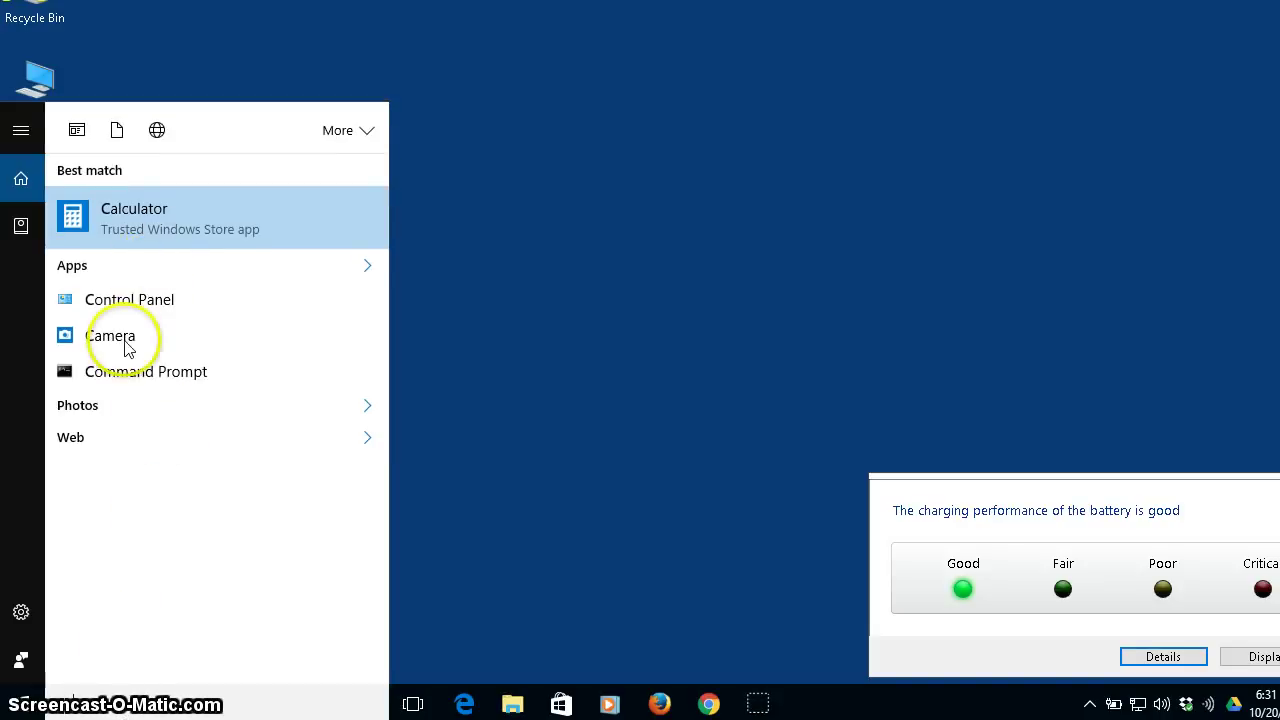
type("o")
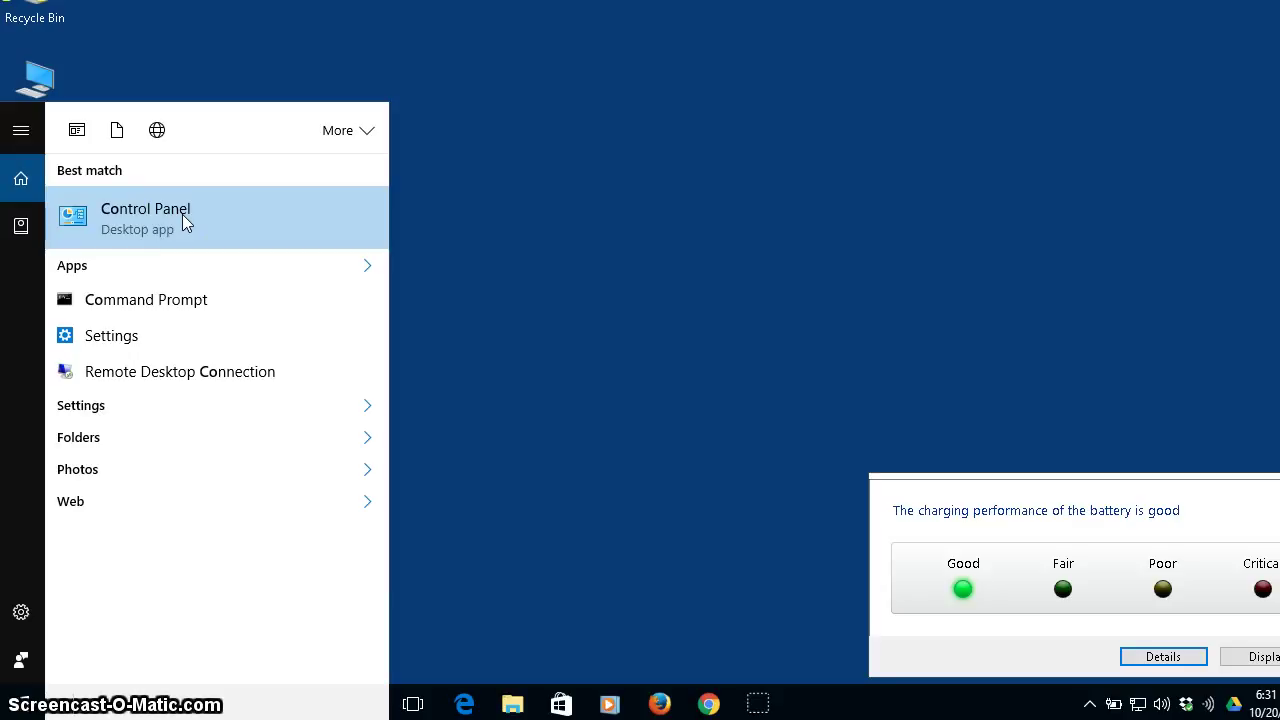
type("n")
left_click(354, 236)
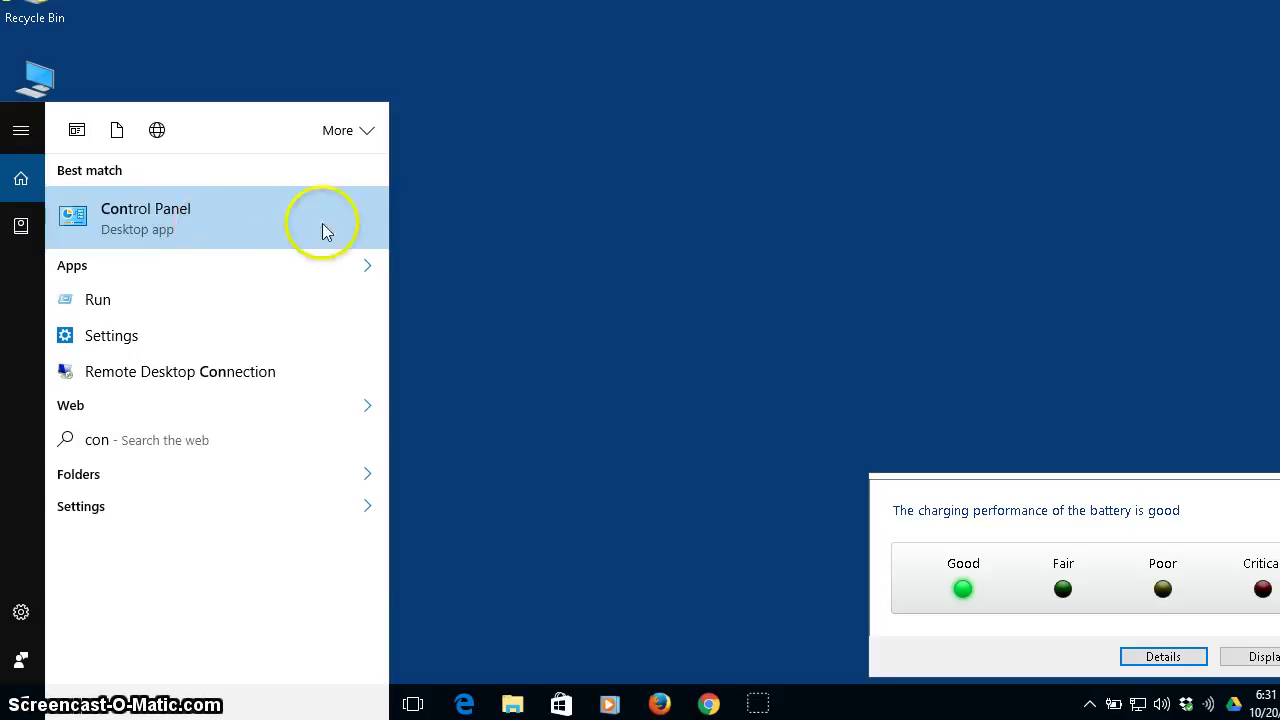
left_click(176, 205)
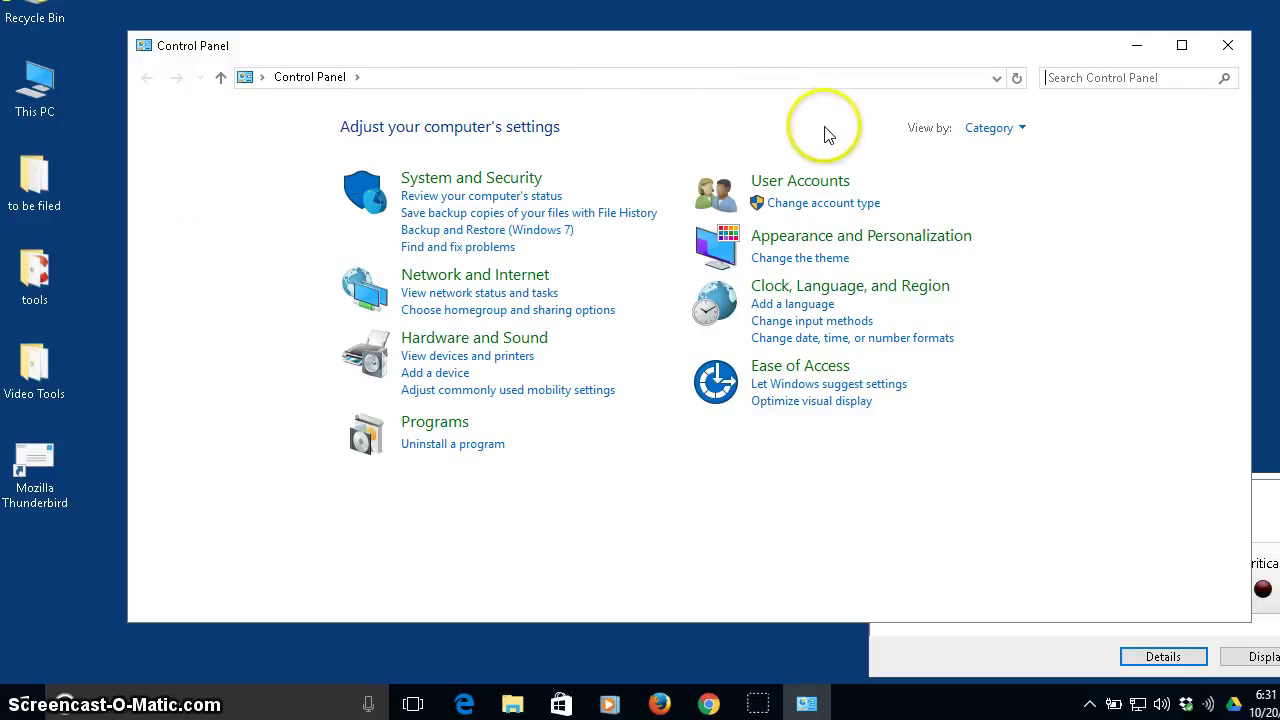
Open Change account type under User Accounts, then follow Add a new user in PC settings.
left_click(825, 204)
left_click(670, 185)
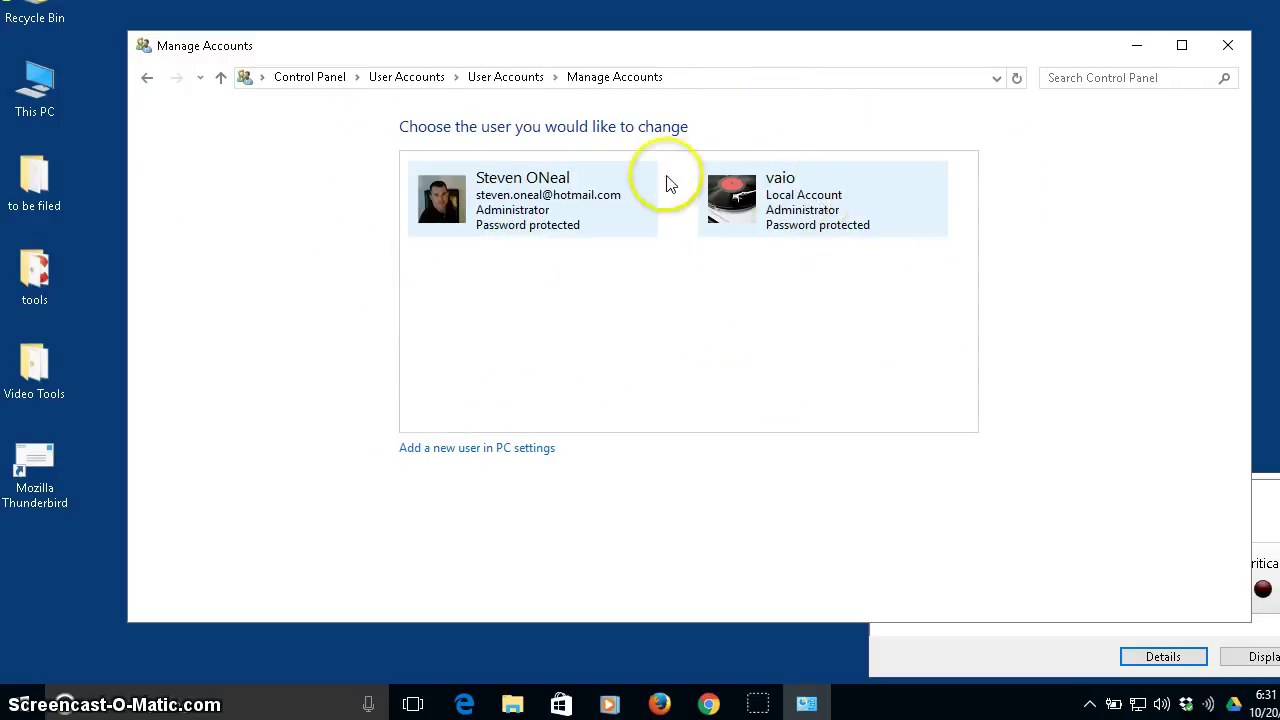
left_click(452, 449)
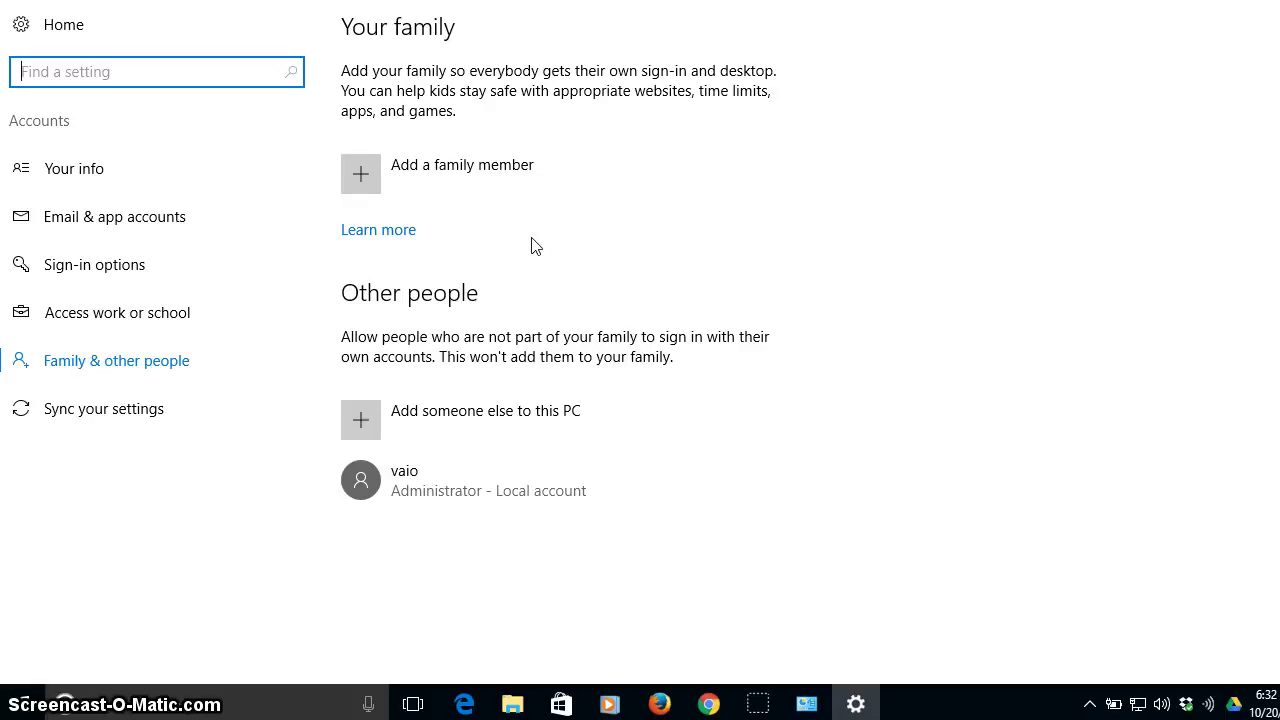
Add someone else to this PC without their sign-in information, choosing a user without a Microsoft account.
left_click(363, 424)
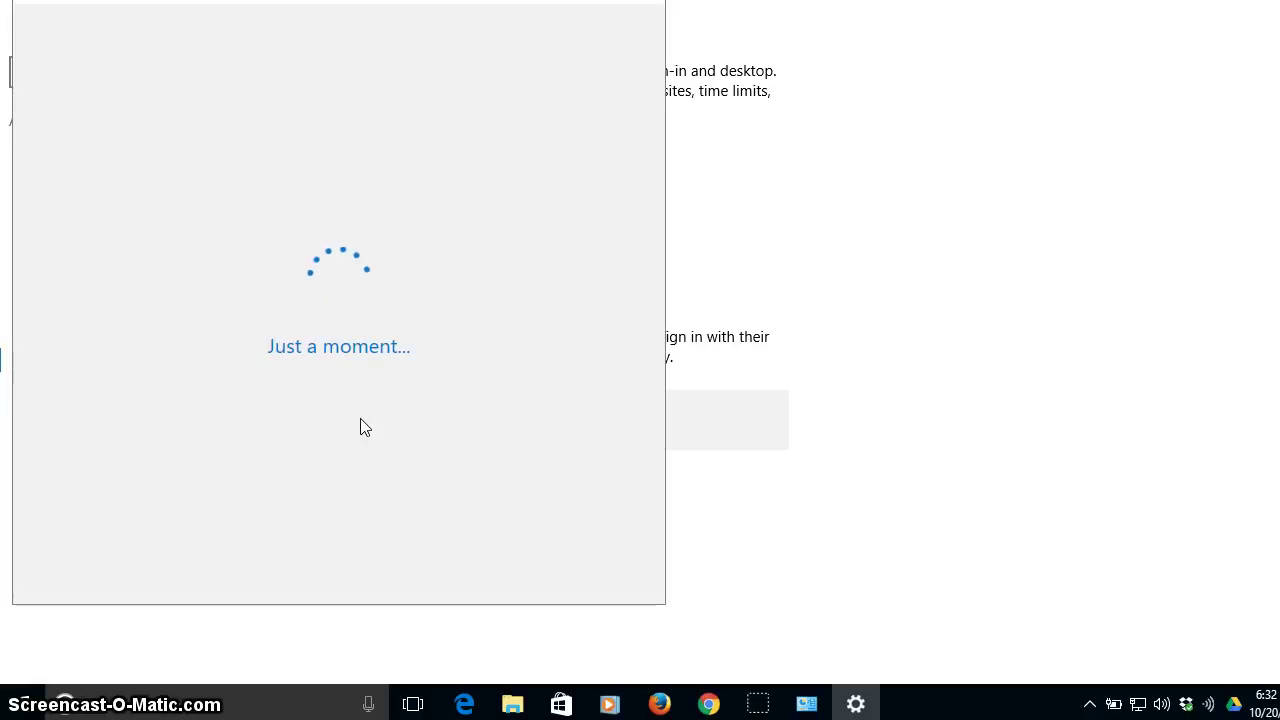
left_click(475, 160)
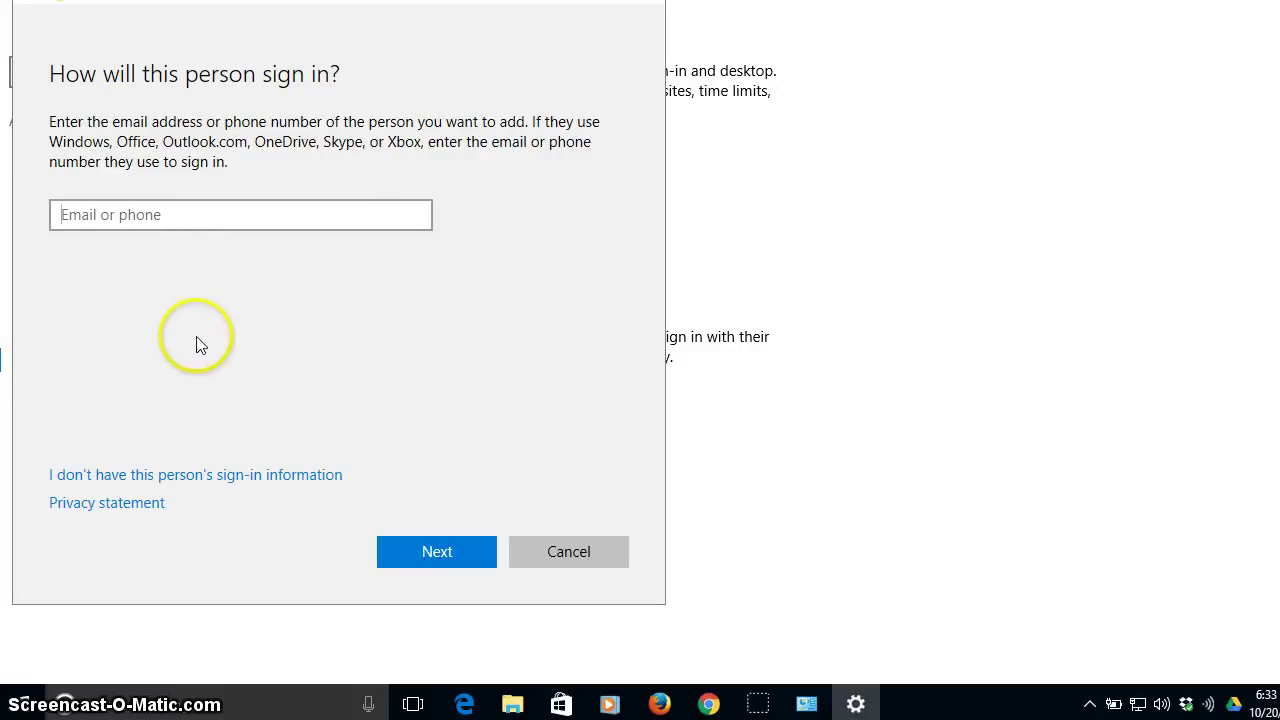
left_click(97, 476)
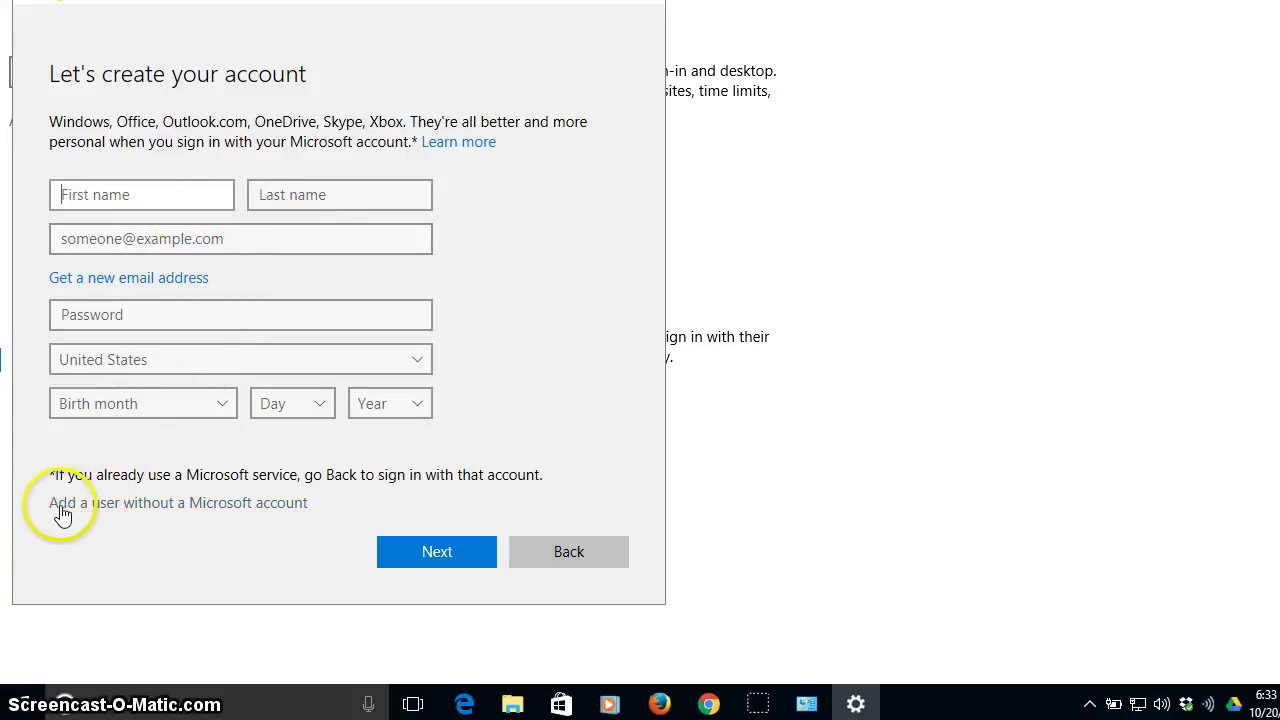
left_click(153, 510)
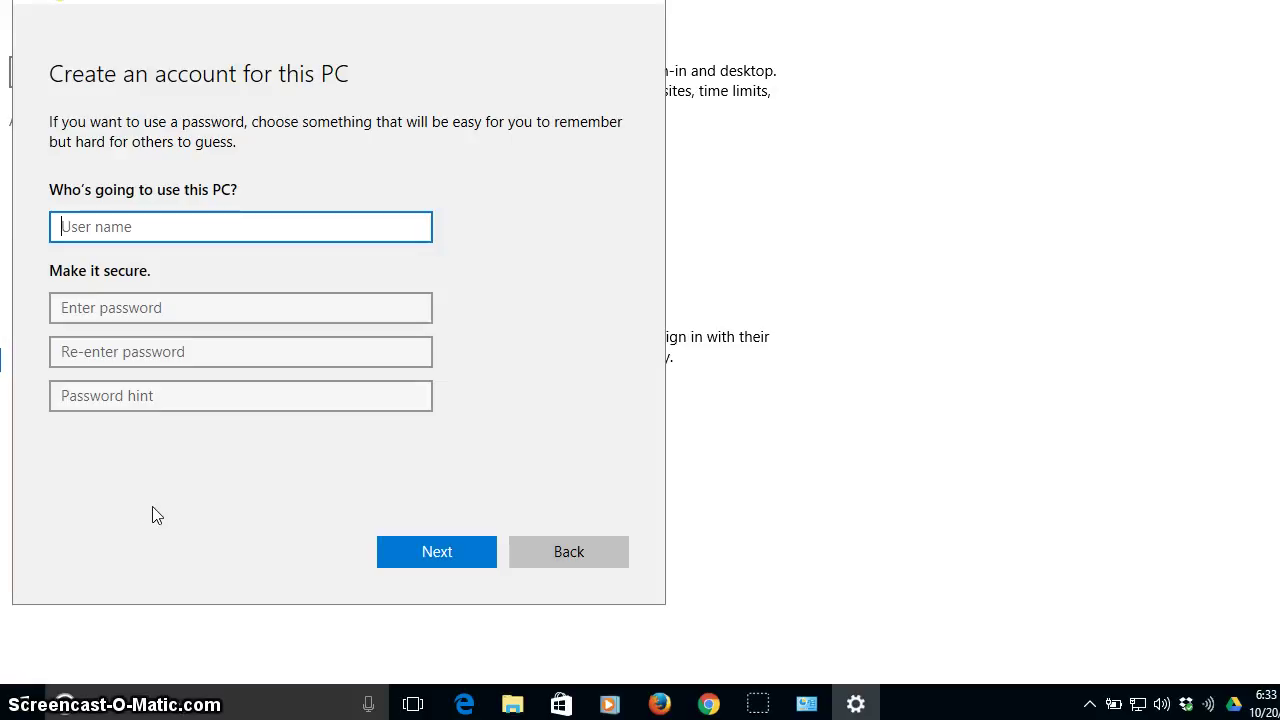
Fill in user name user1 and enter the password twice, then cancel the new account.
type("user1")
key("Tab")
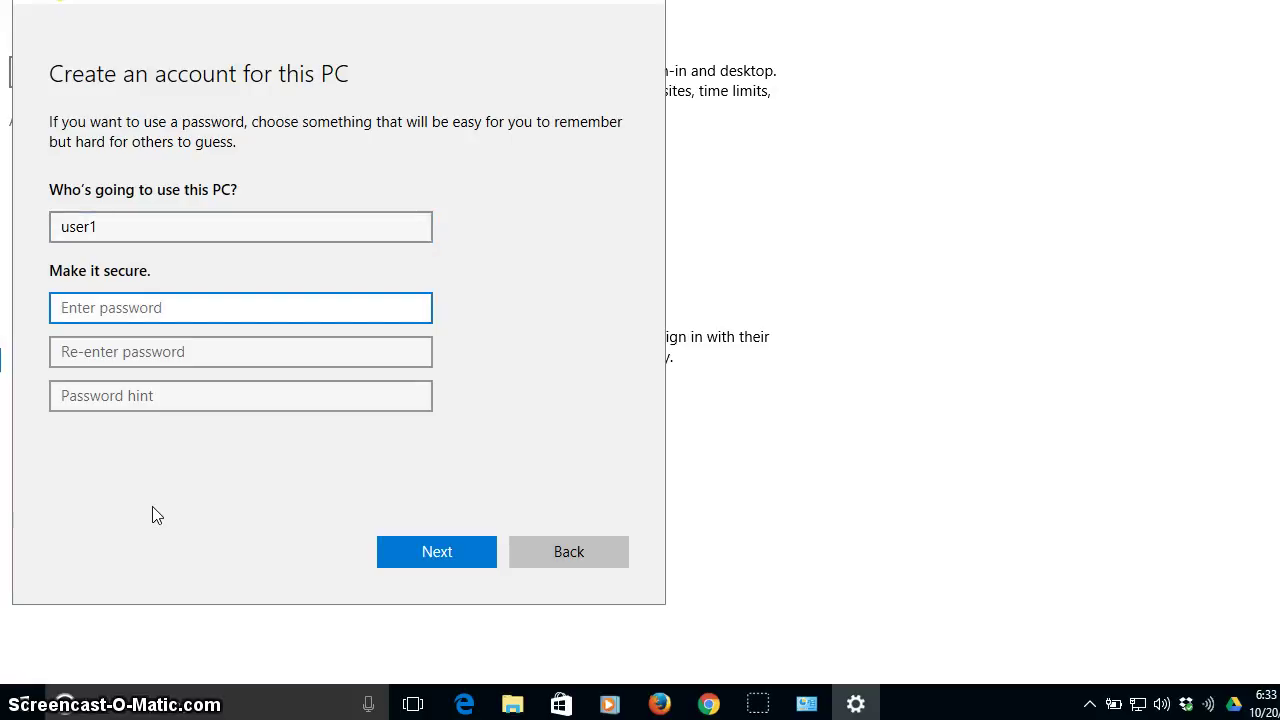
type("•••••••")
key("Tab")
type("••••")
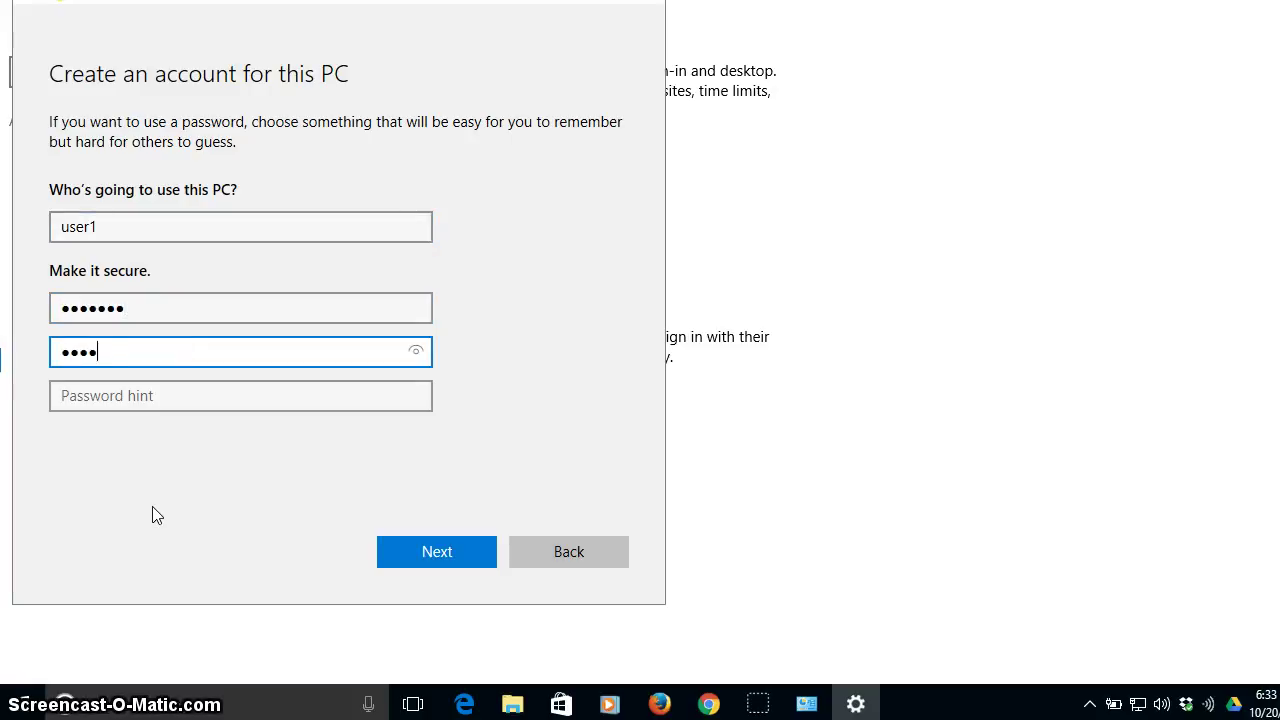
type("••")
key("Tab")
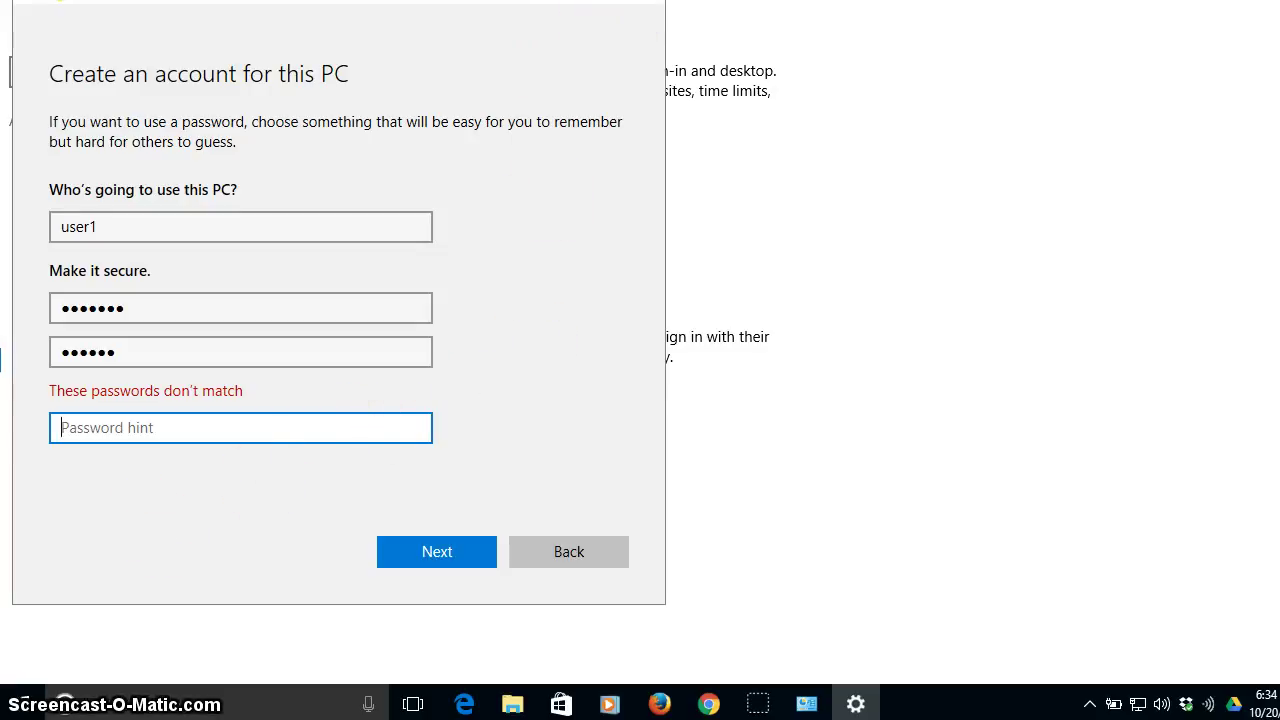
left_click(641, 2)
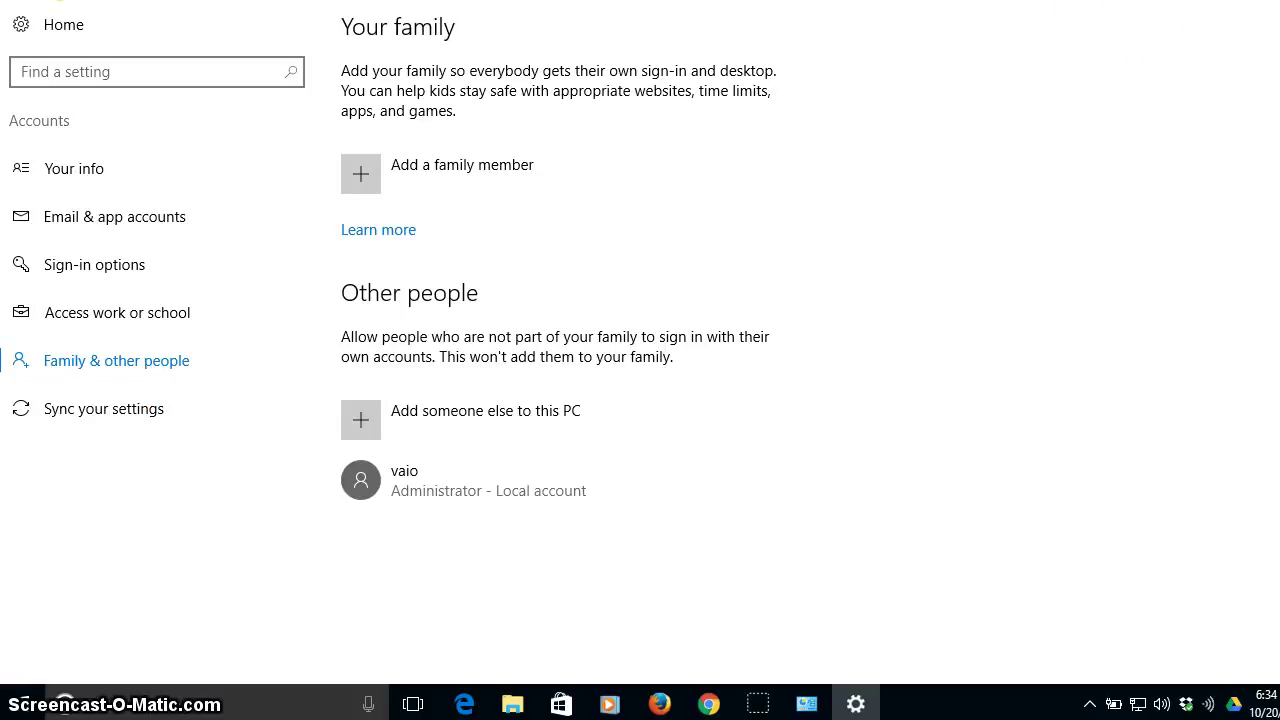
Close both the Settings window and the Manage Accounts window.
left_click(1262, 0)
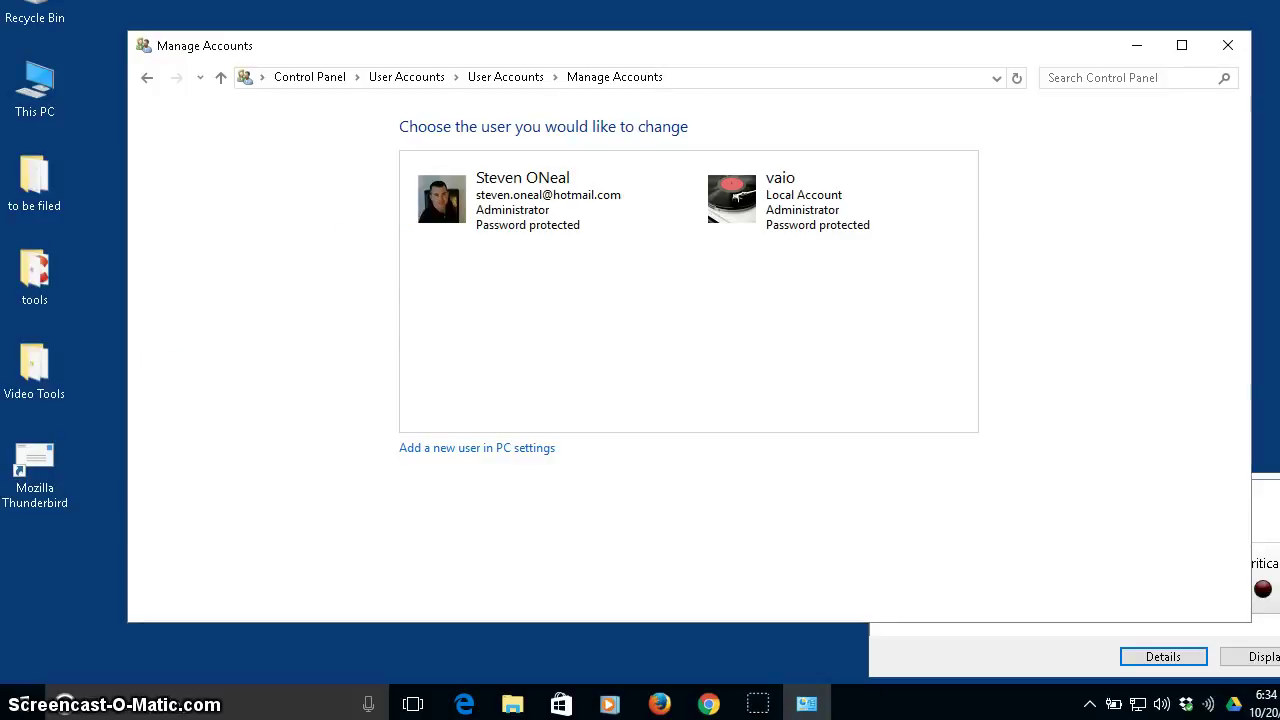
left_click(1240, 42)
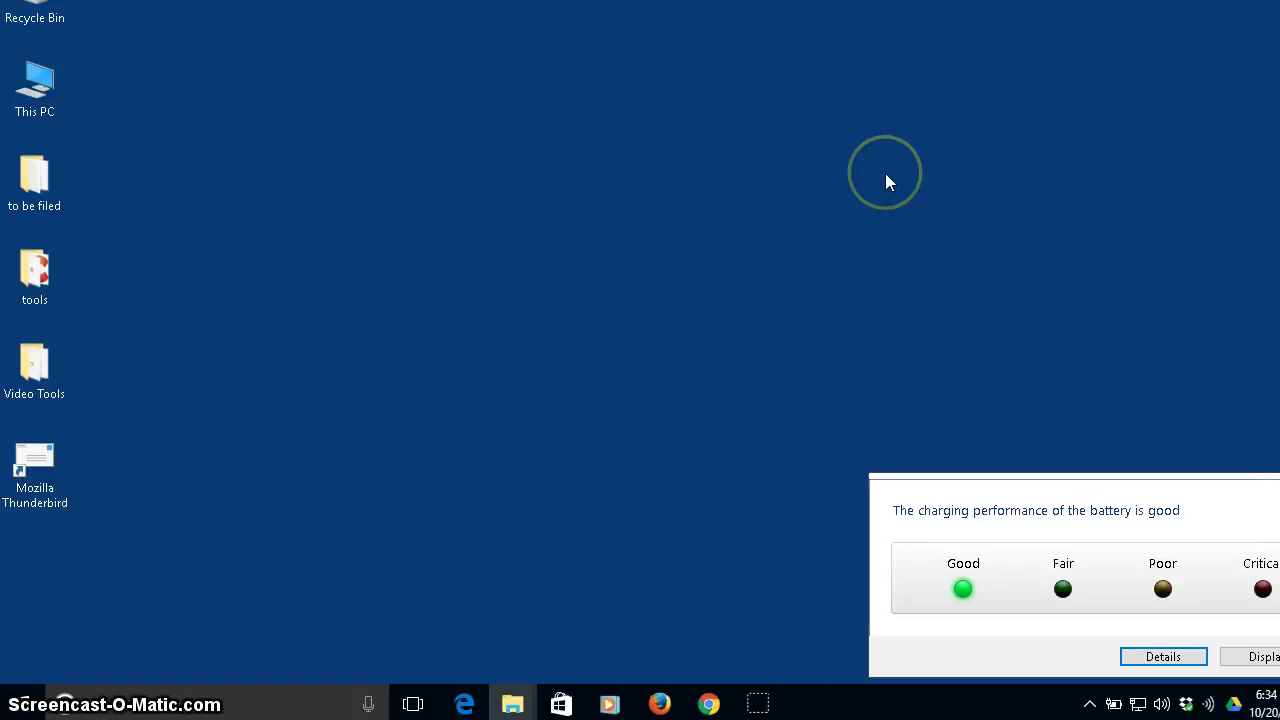